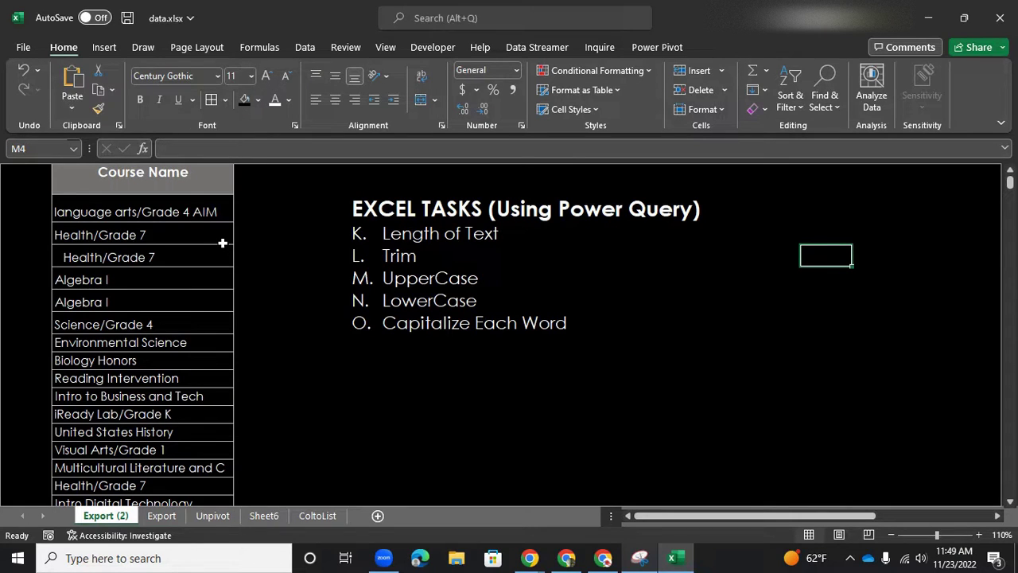
Calculate the length of each course name in column C, starting at C2, with the formula =LEN([@[Course Name]]).
click(195, 236)
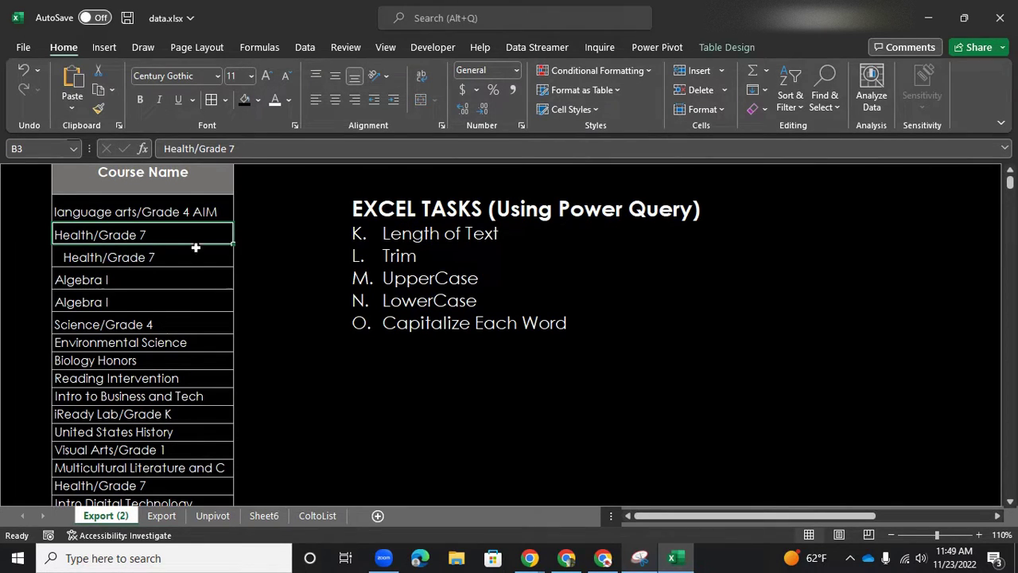
click(198, 260)
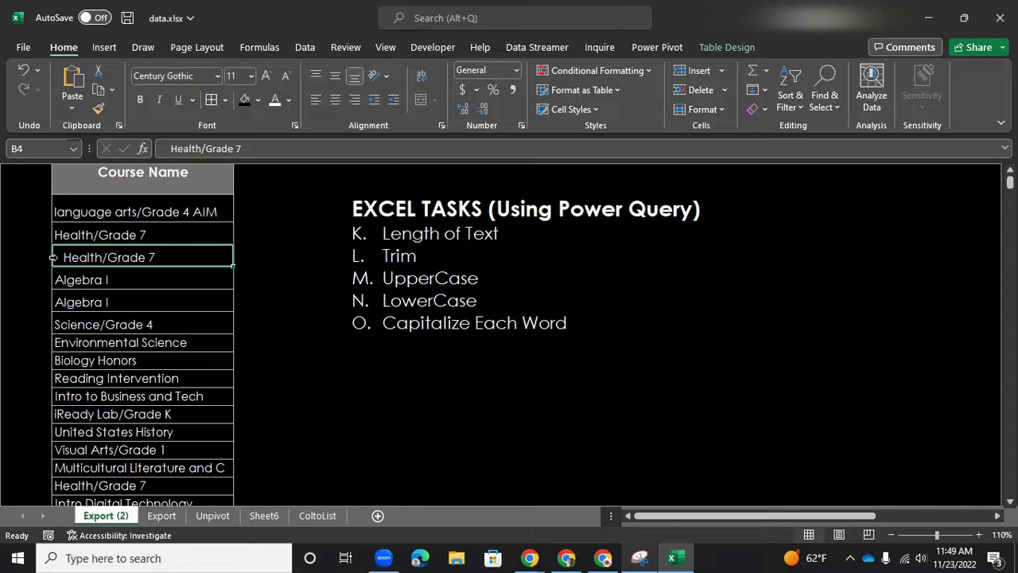
click(246, 214)
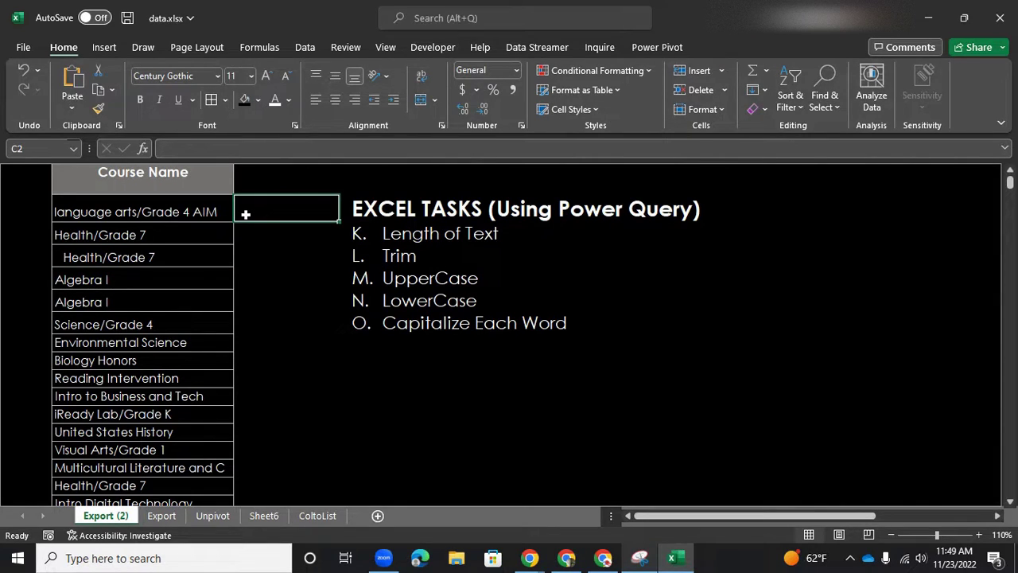
text(=len()
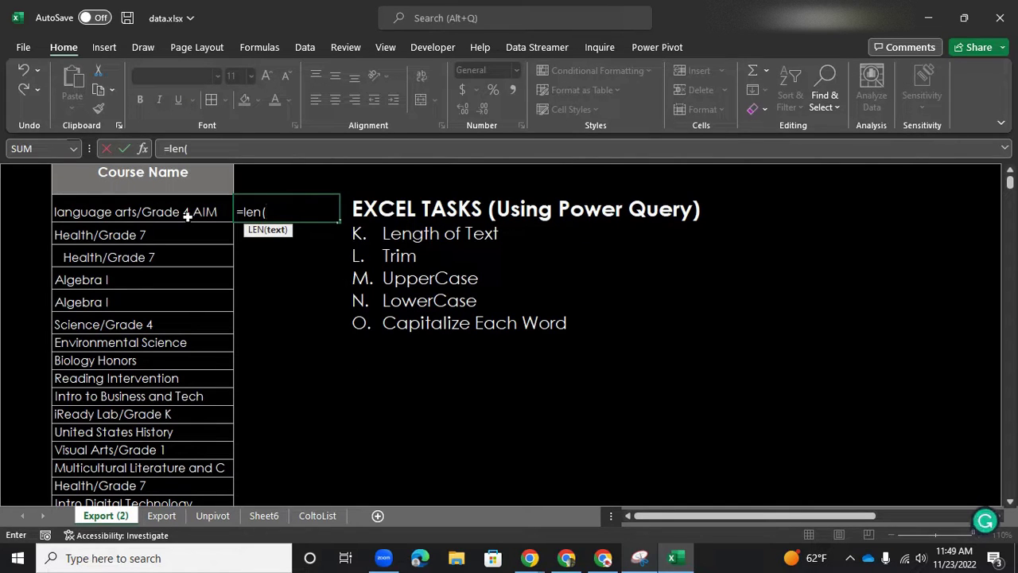
click(163, 211)
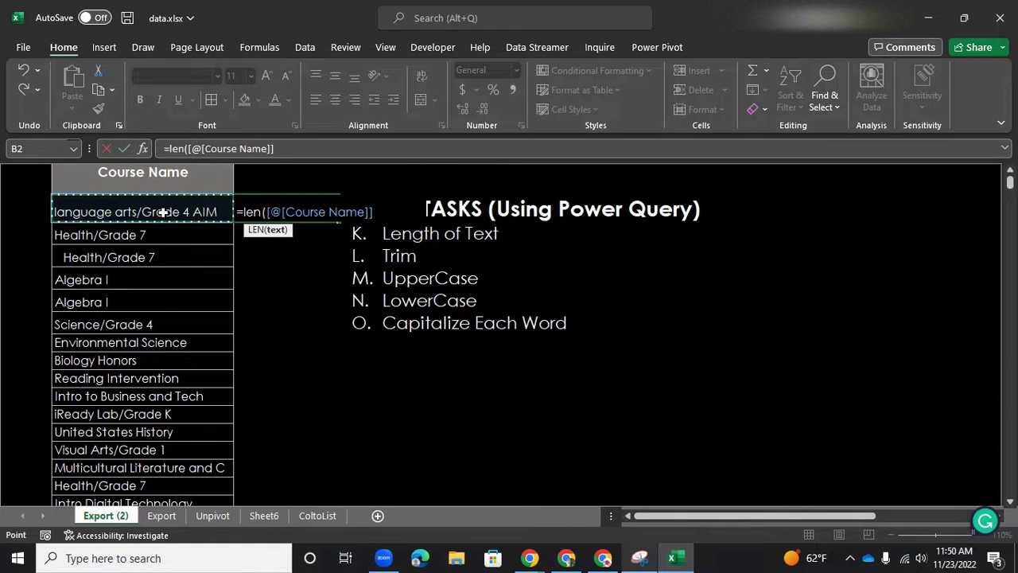
text())
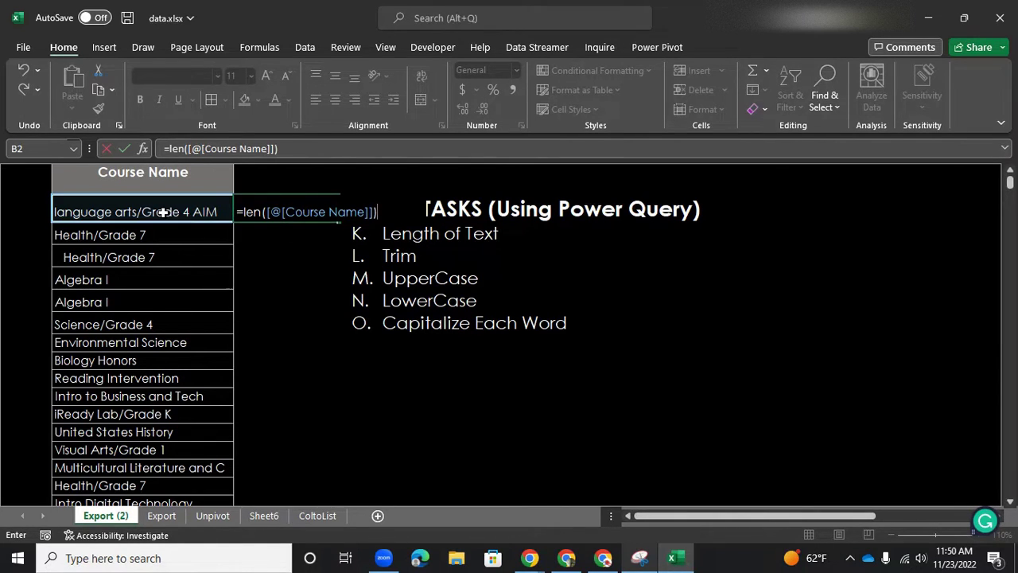
key(Return)
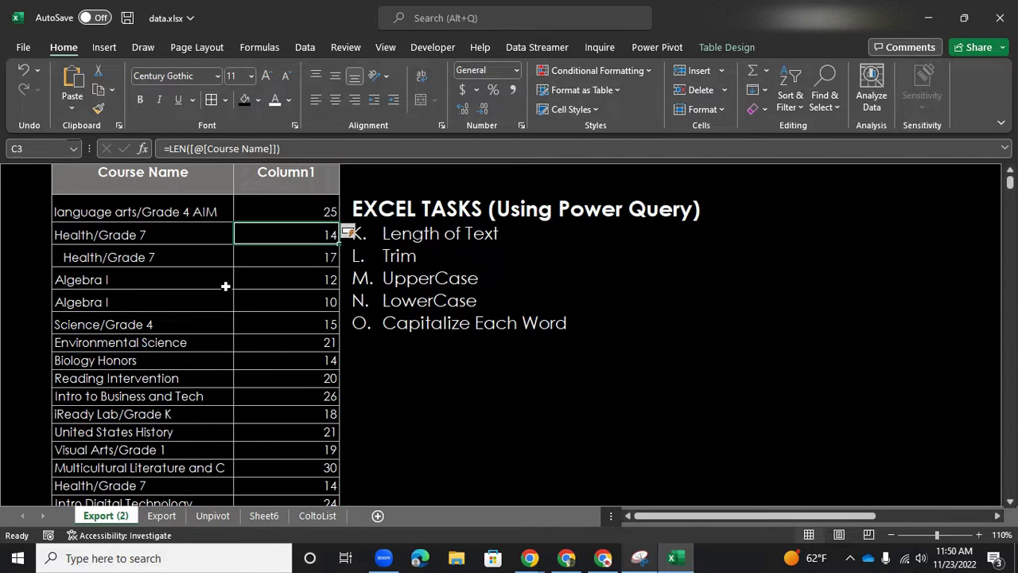
Compare the paired Health/Grade 7 and Algebra I entries with their text lengths, checking cell B5 for trailing spaces.
click(149, 232)
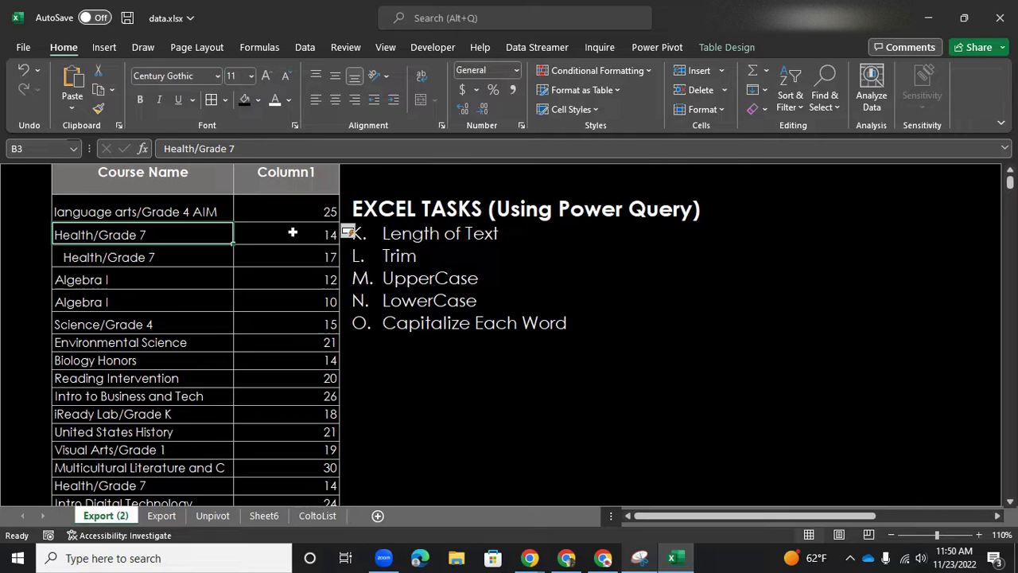
click(197, 260)
click(283, 260)
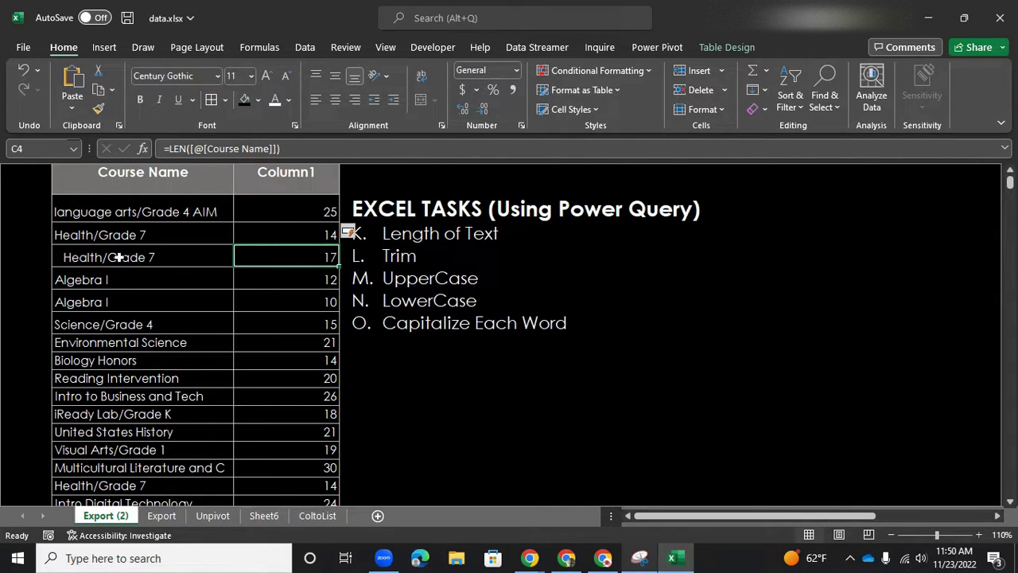
click(202, 280)
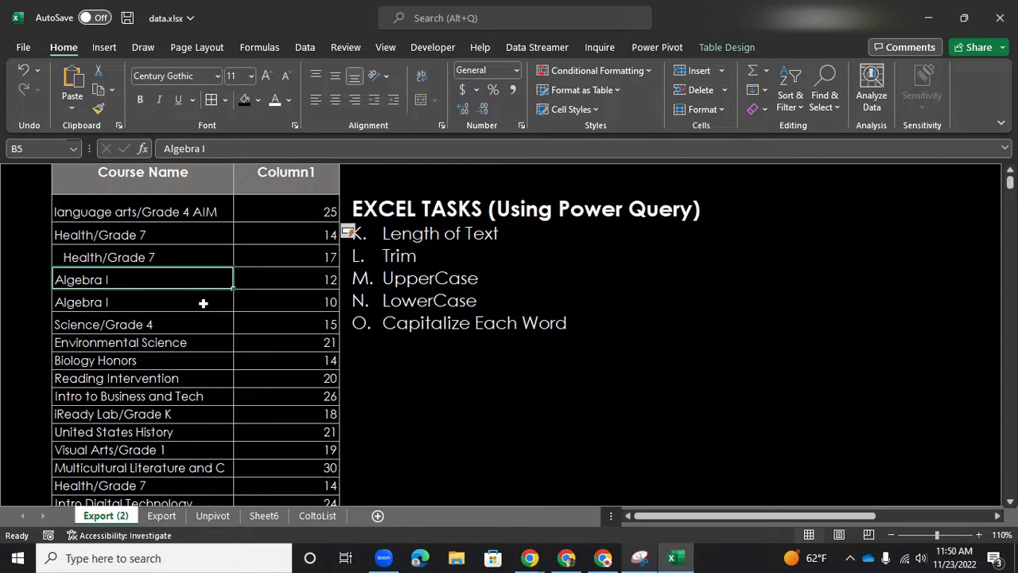
click(202, 303)
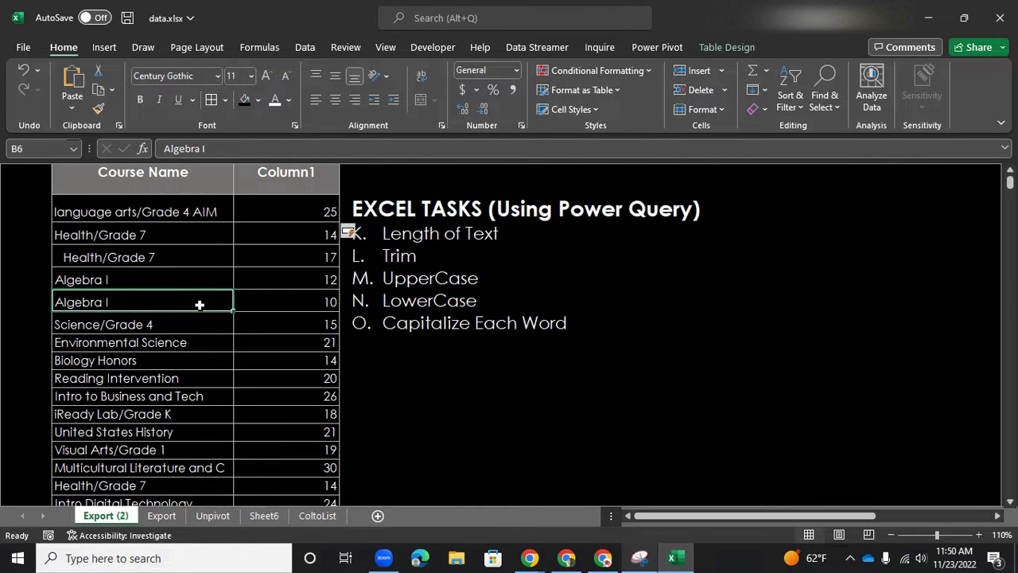
click(198, 277)
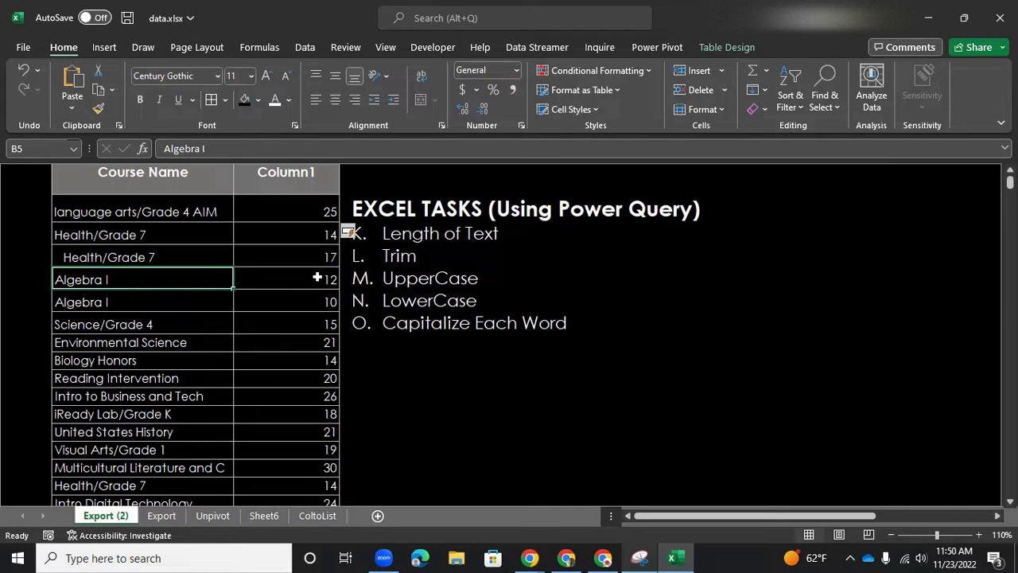
double_click(208, 280)
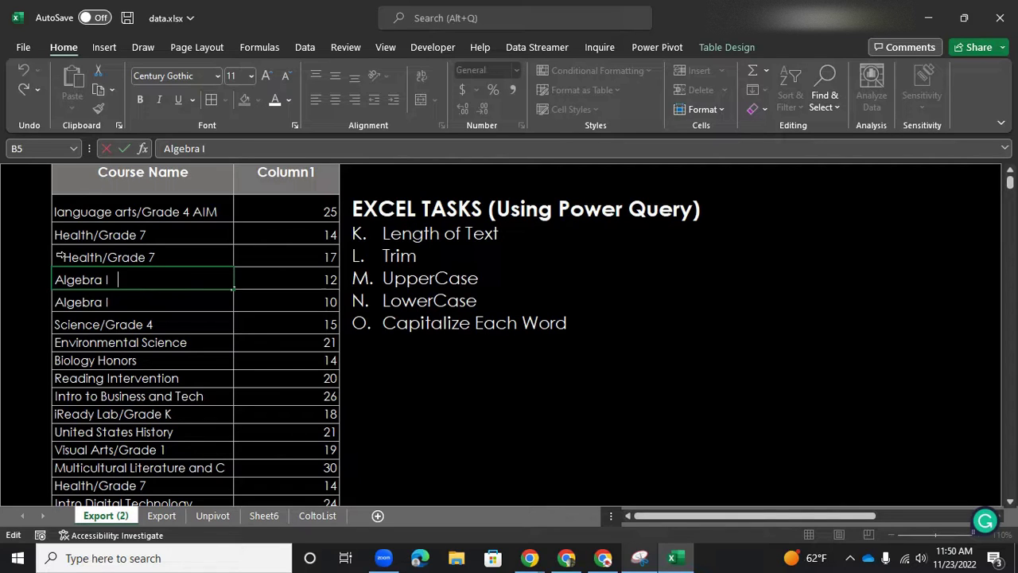
click(408, 253)
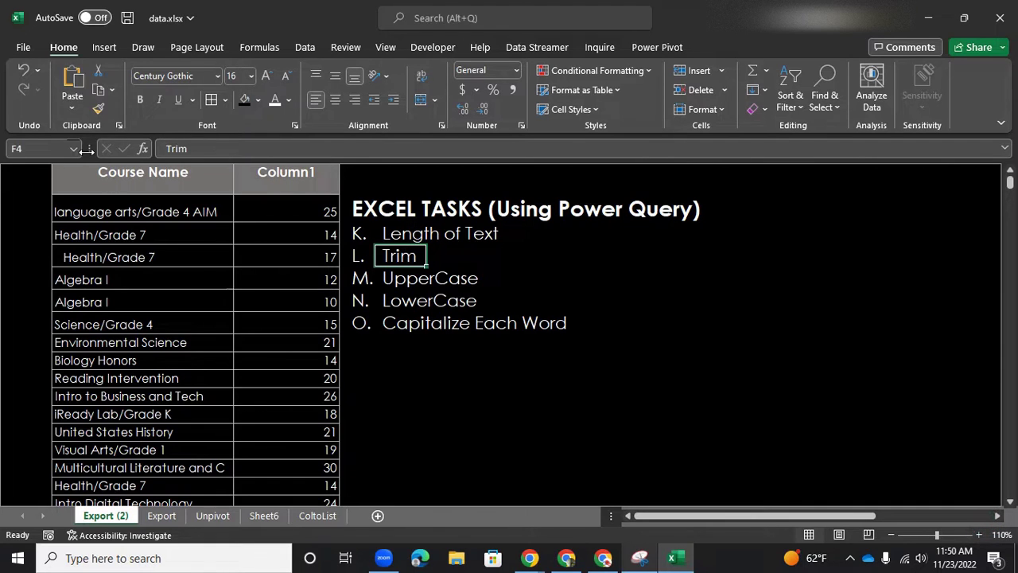
click(162, 236)
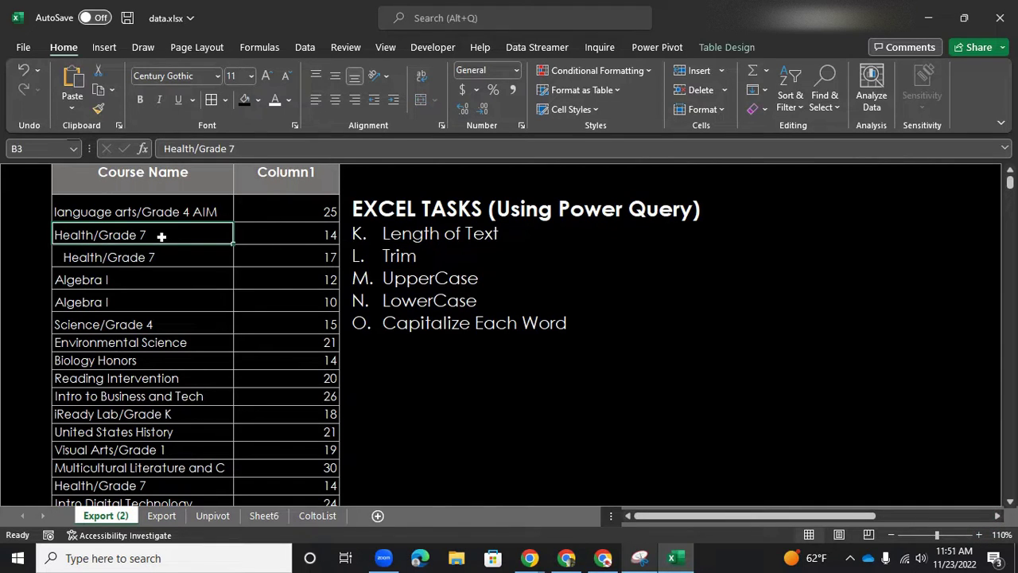
Undo the LEN formula and the column it added to the table.
click(24, 73)
click(24, 73)
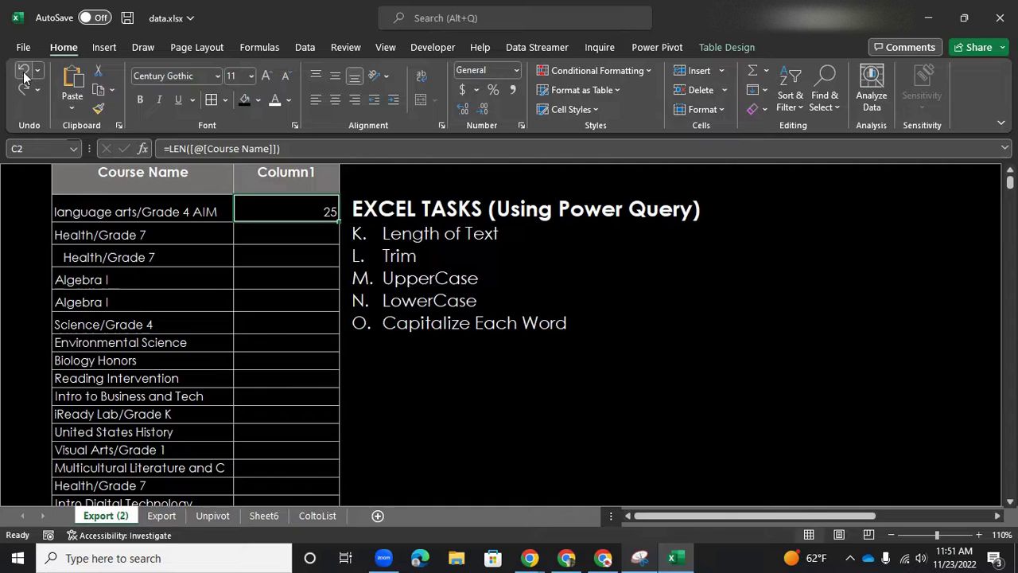
click(24, 73)
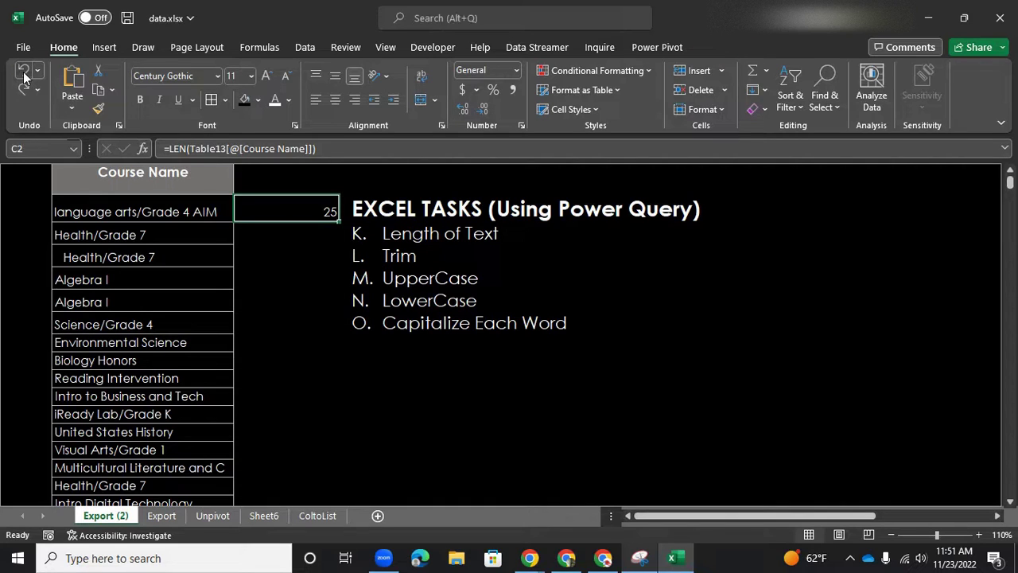
click(23, 73)
Load the Course Name table into the Power Query Editor and glance at the task list in Snipping Tool.
click(320, 340)
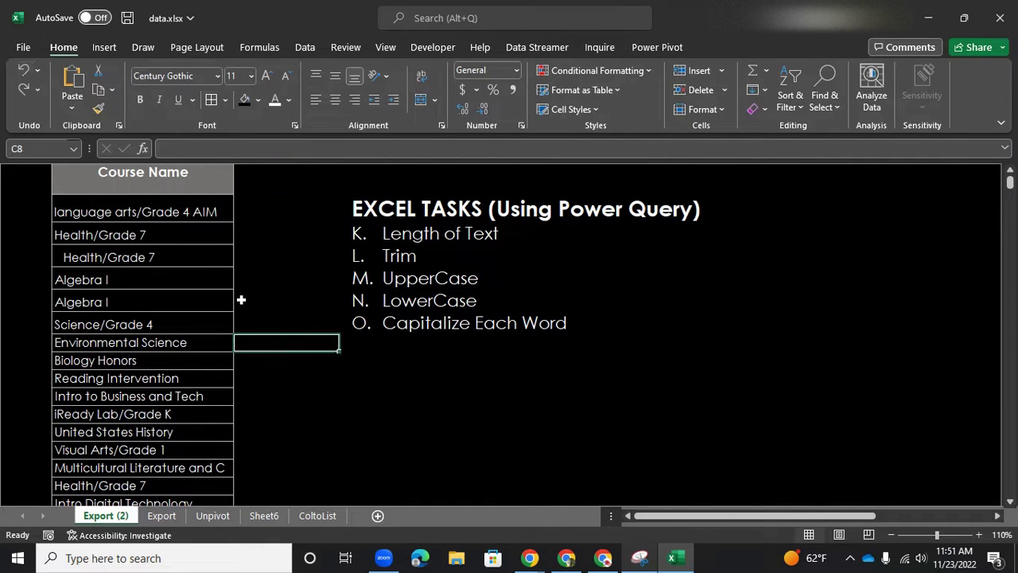
click(156, 242)
click(305, 48)
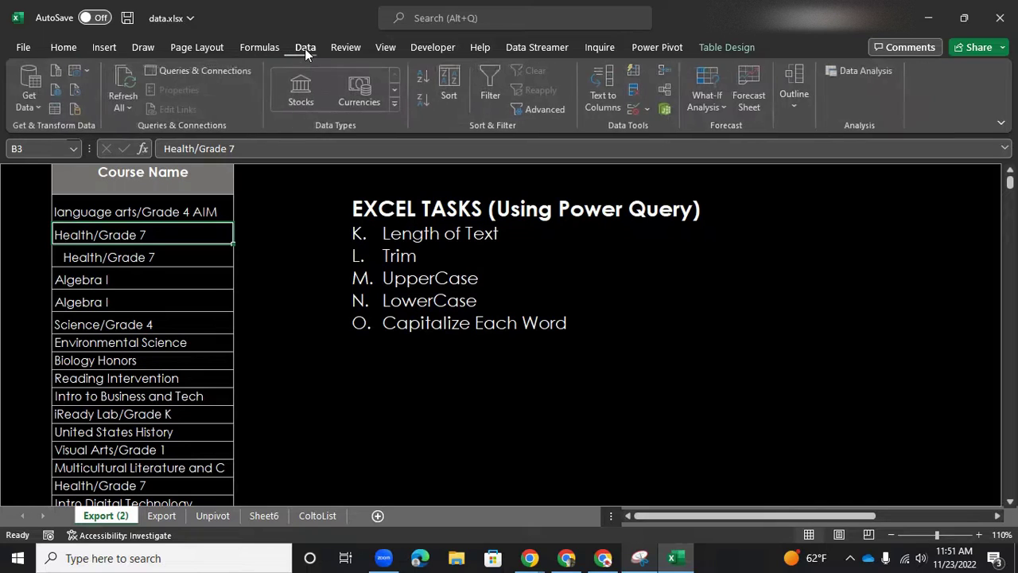
click(55, 107)
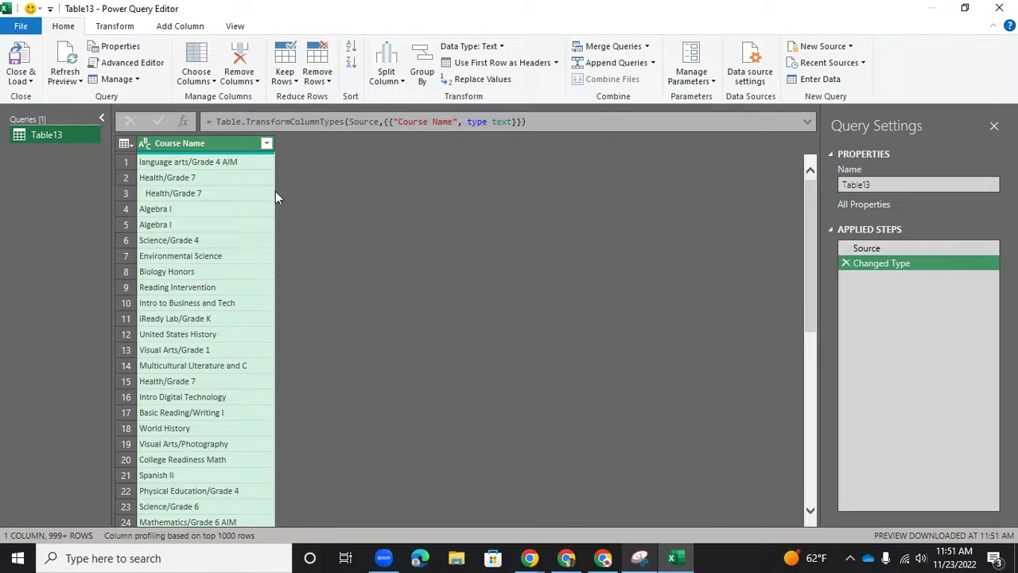
click(643, 560)
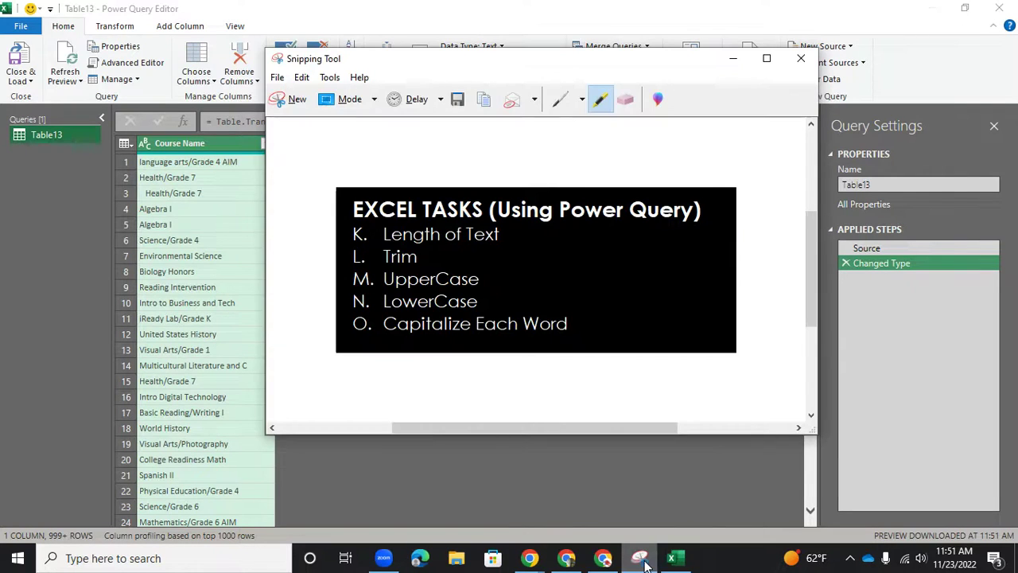
click(643, 561)
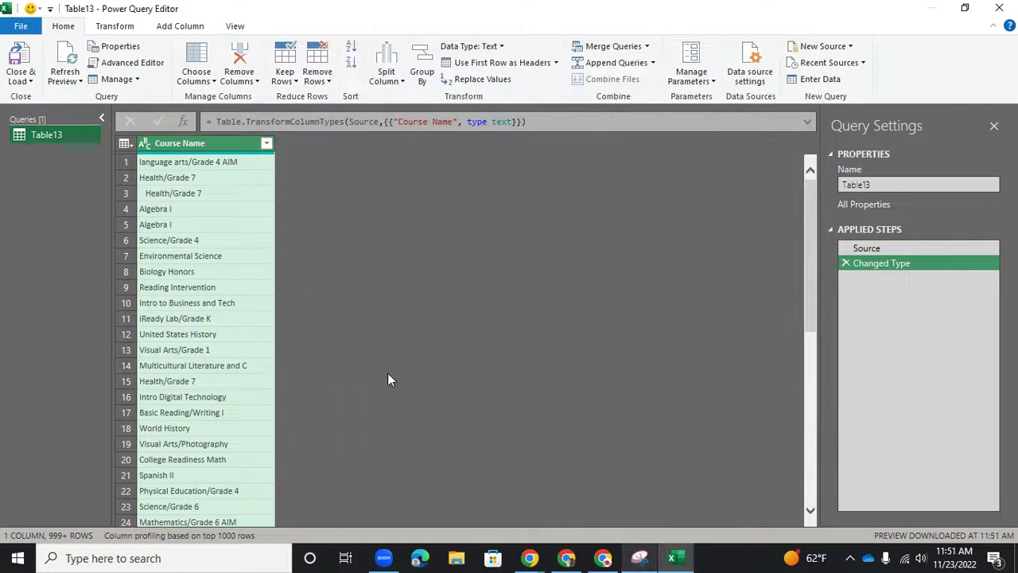
Duplicate the Course Name column and rename the copy TextLength.
right_click(228, 145)
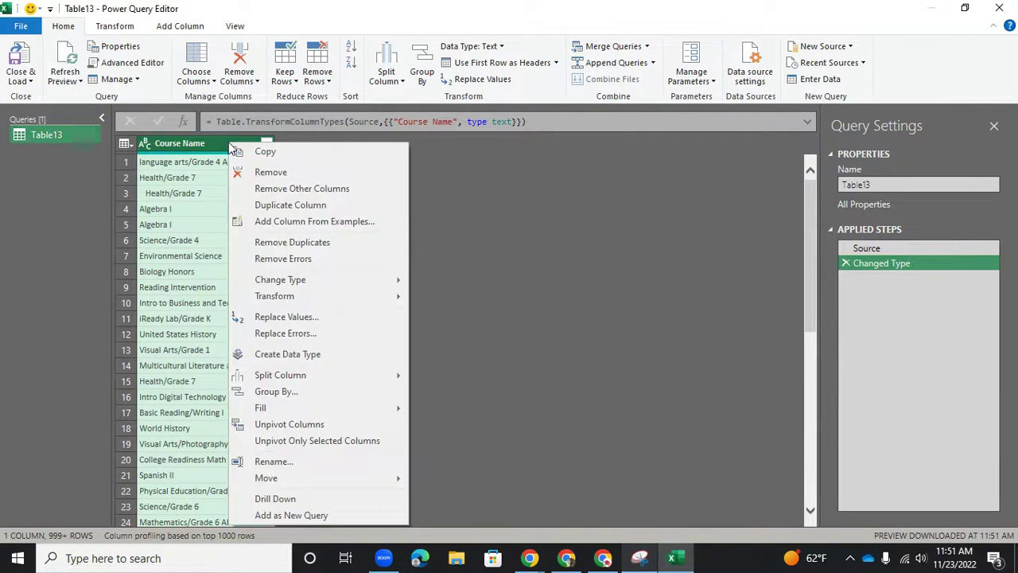
click(270, 208)
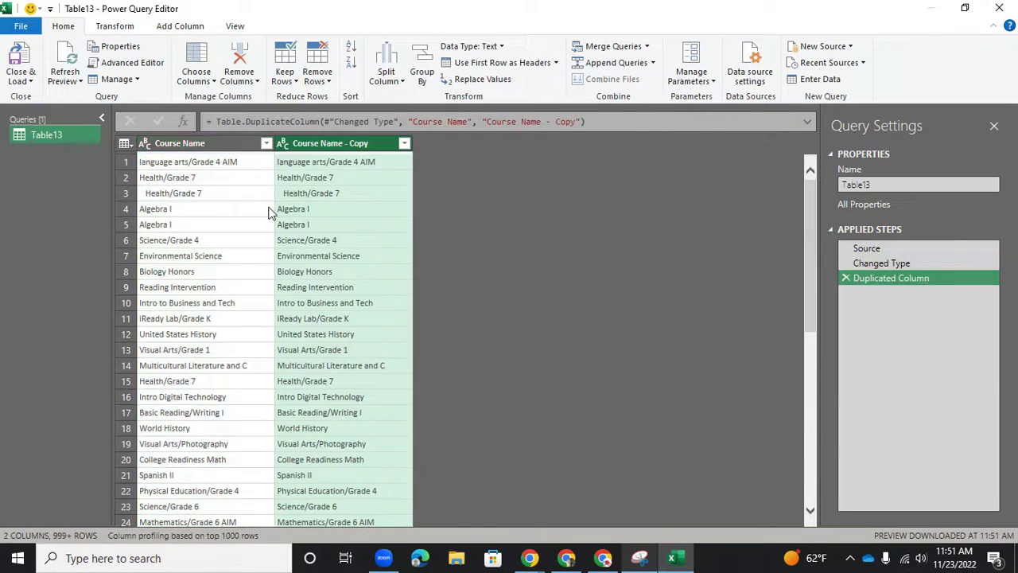
double_click(350, 146)
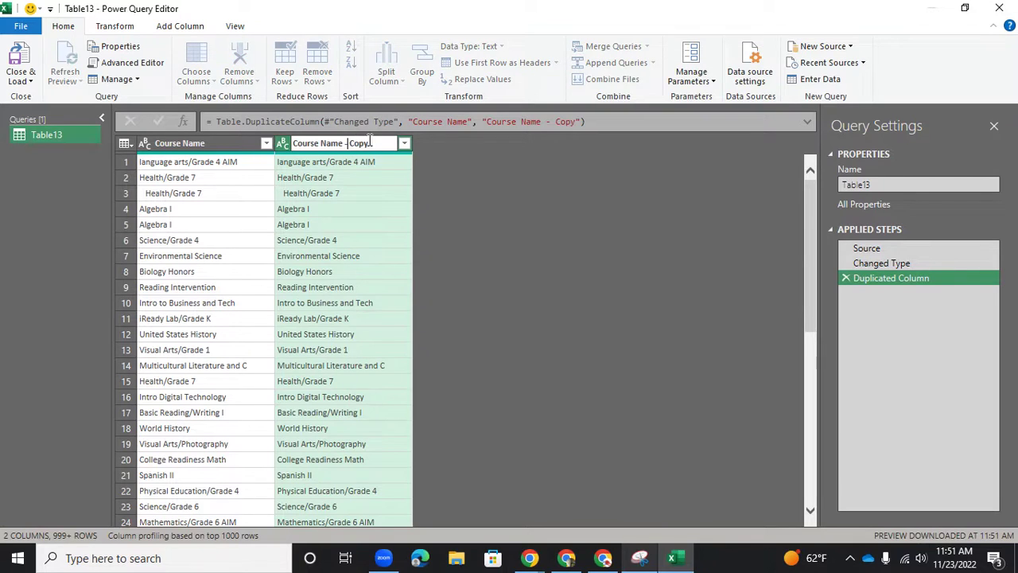
drag(370, 144, 277, 146)
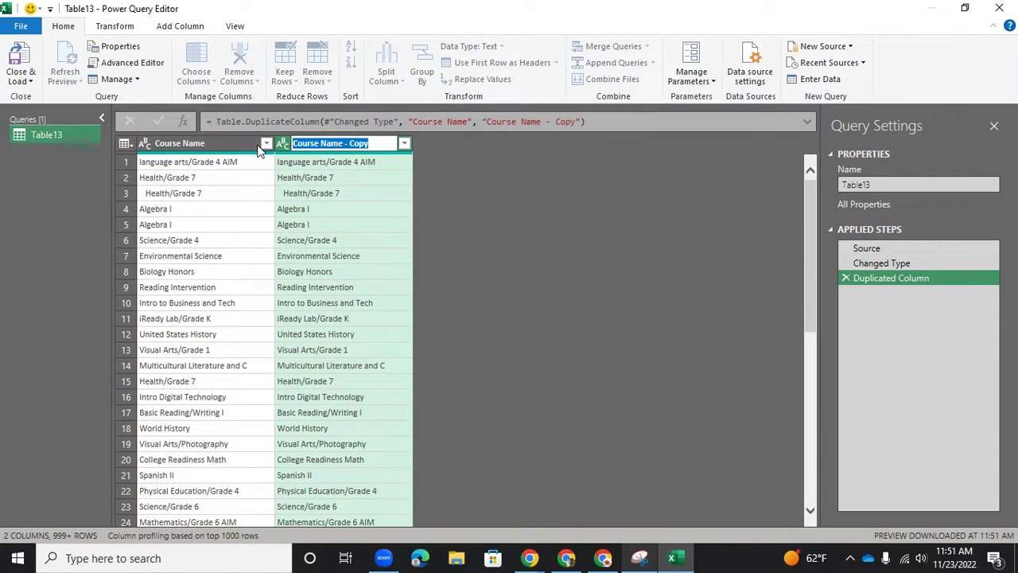
text(TextL)
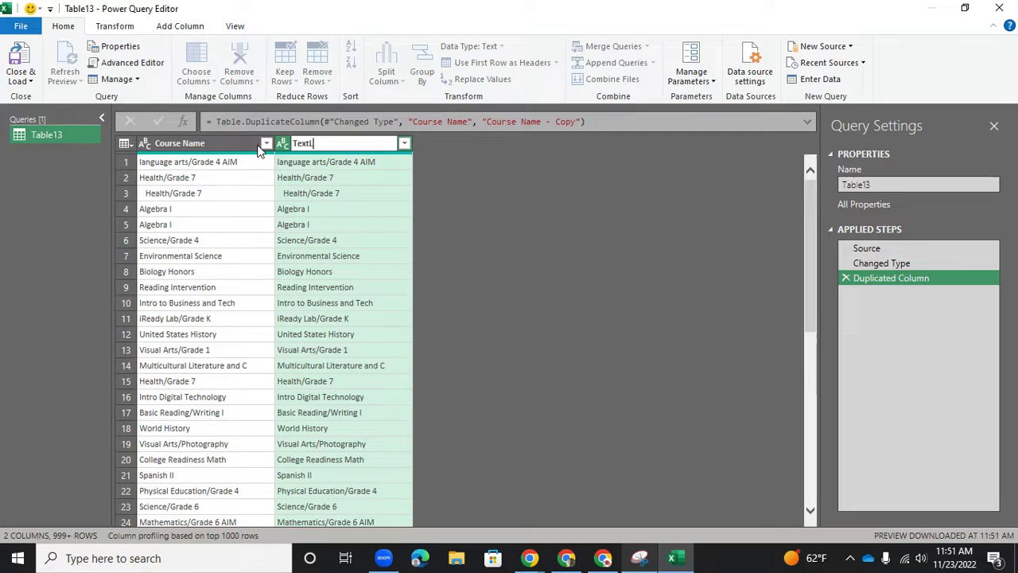
text(ength)
click(513, 175)
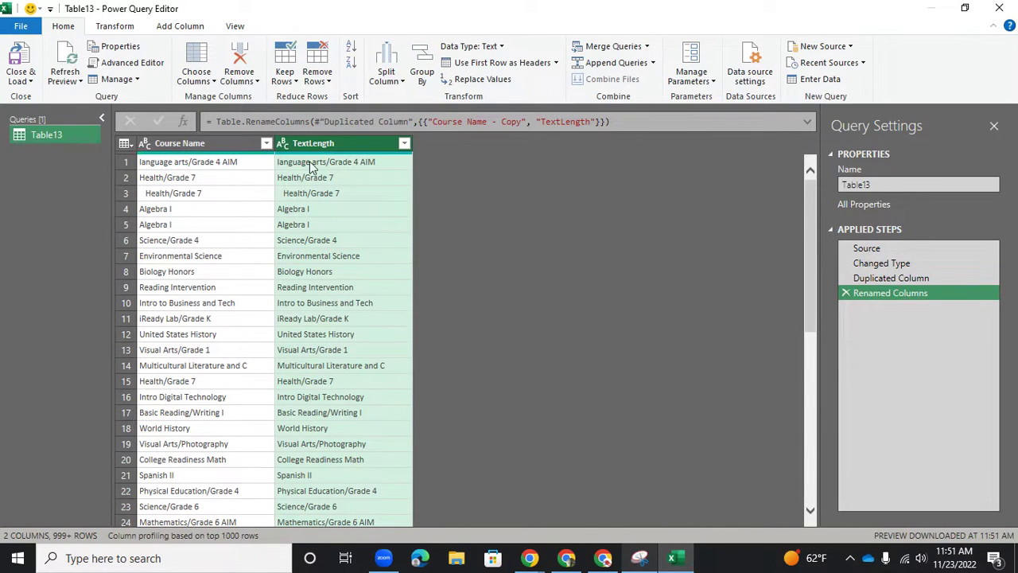
Transform the TextLength column into the length of its text and narrow the column slightly.
click(180, 146)
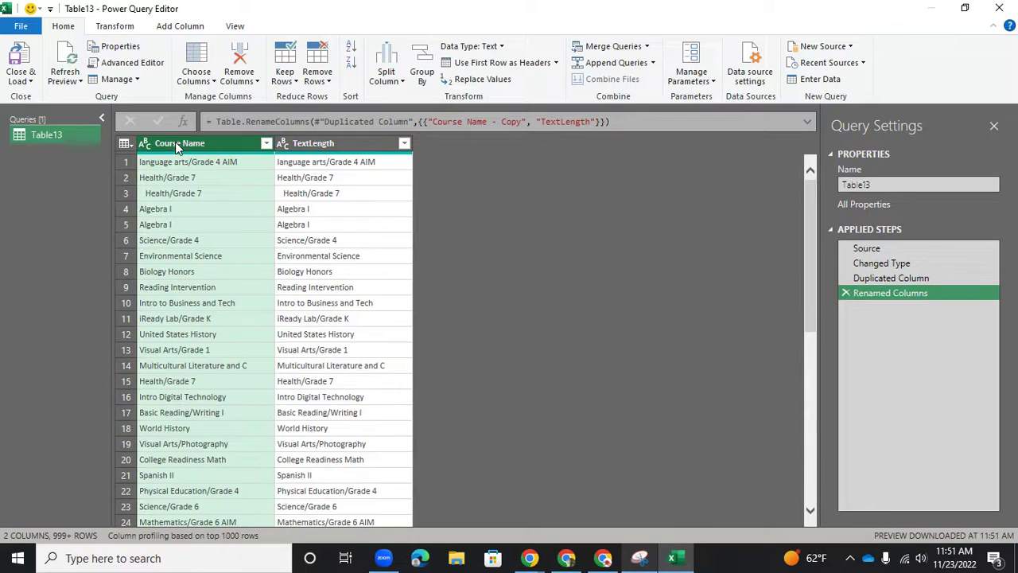
click(318, 143)
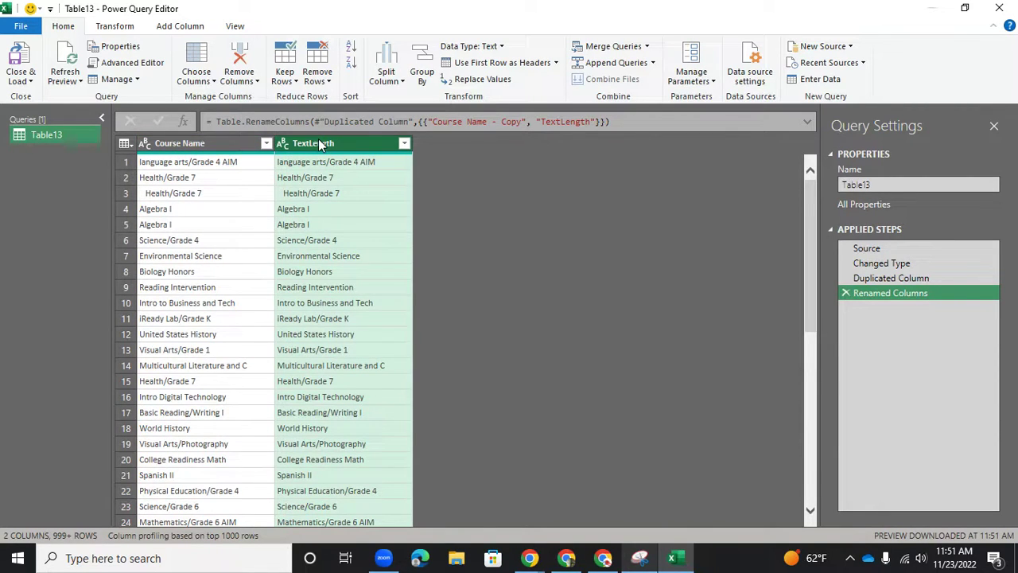
click(216, 145)
click(318, 147)
right_click(317, 144)
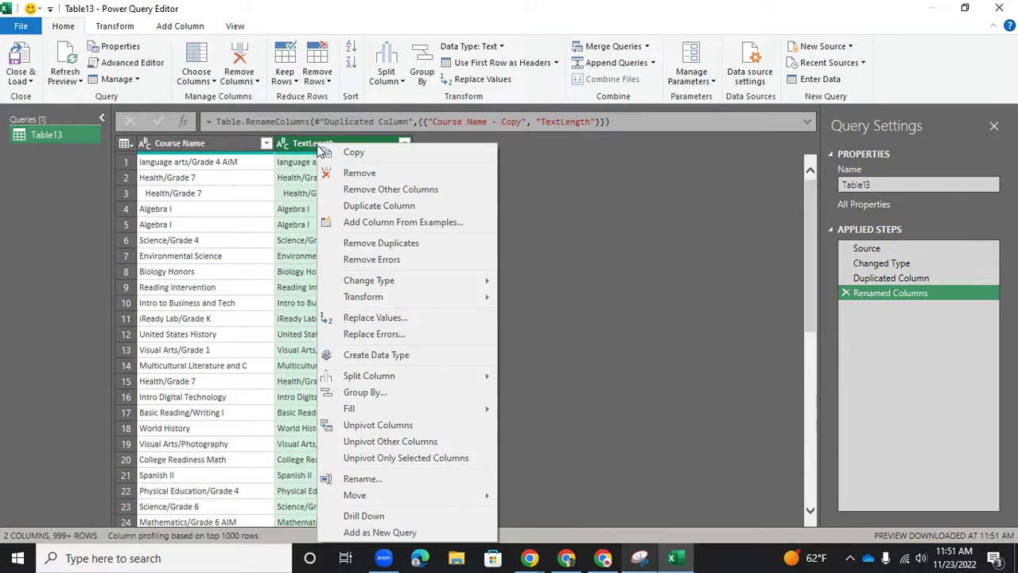
mouse_move(391, 296)
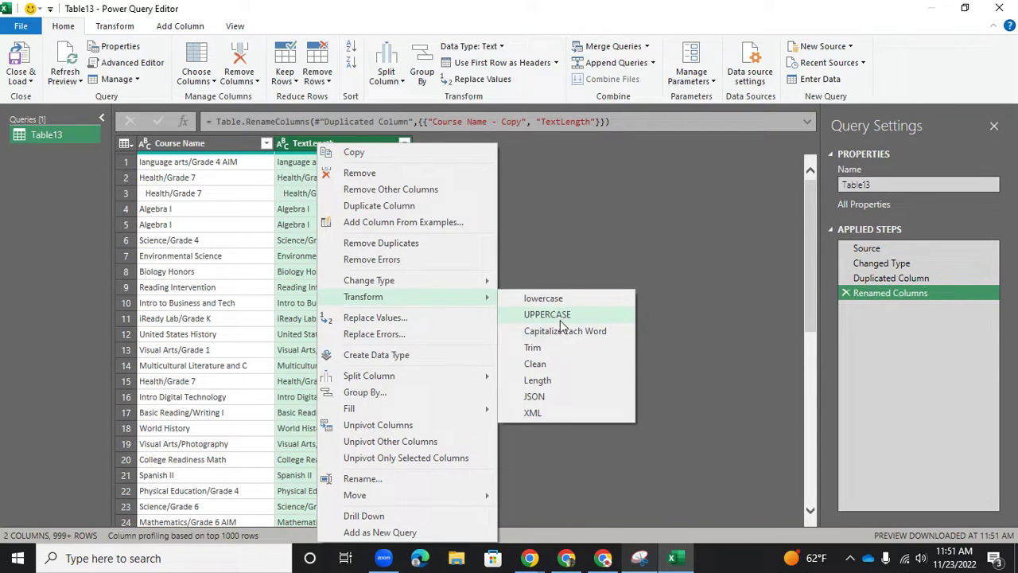
click(562, 382)
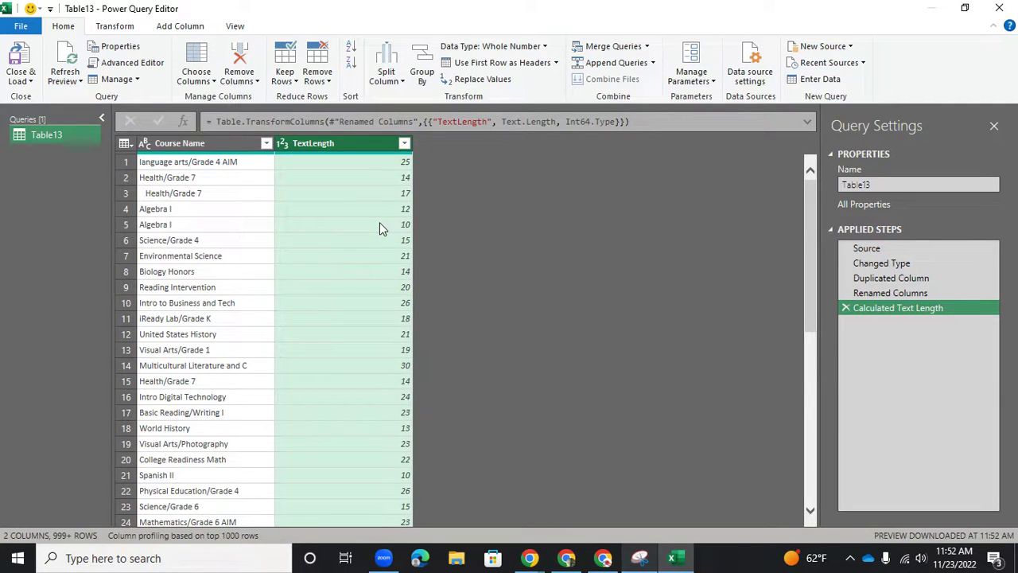
drag(414, 143, 394, 143)
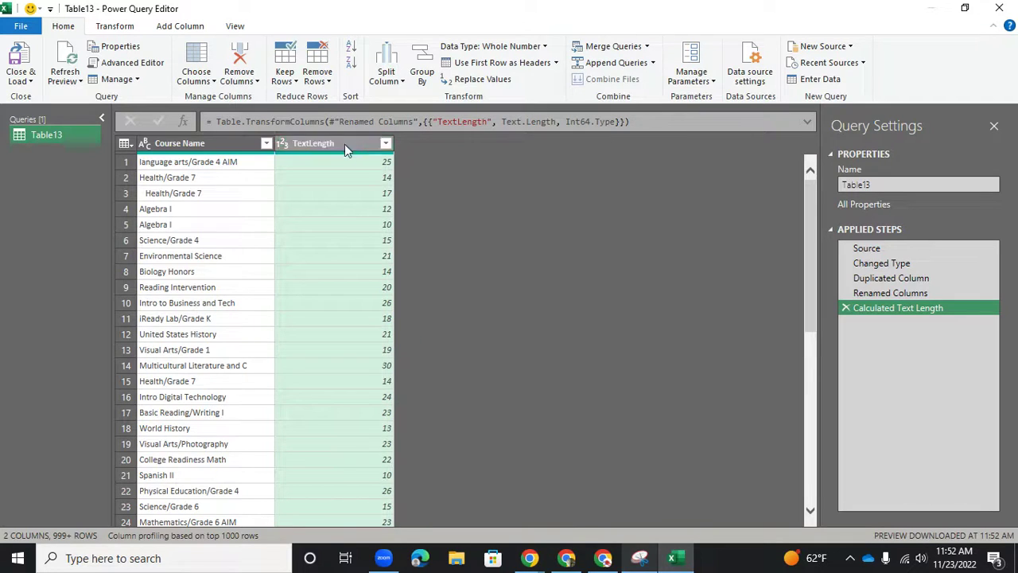
Duplicate the Course Name column and rename the copy TrimmedText.
click(199, 145)
right_click(199, 151)
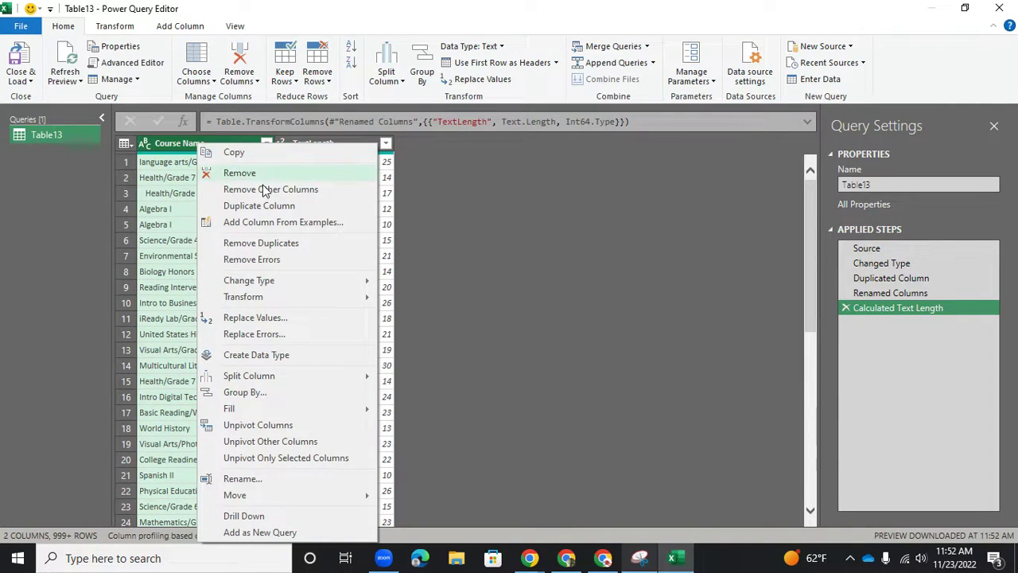
click(273, 206)
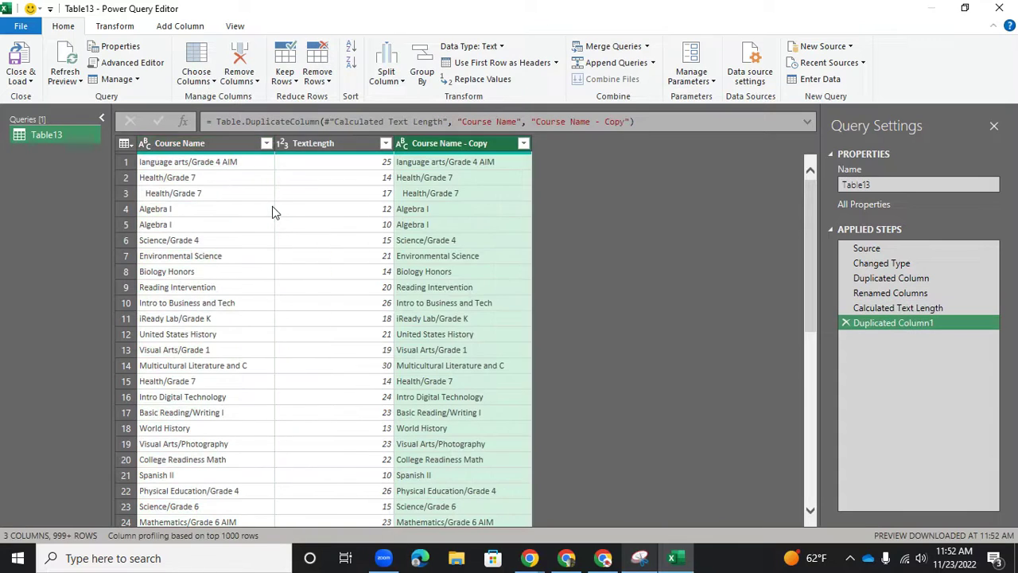
double_click(447, 146)
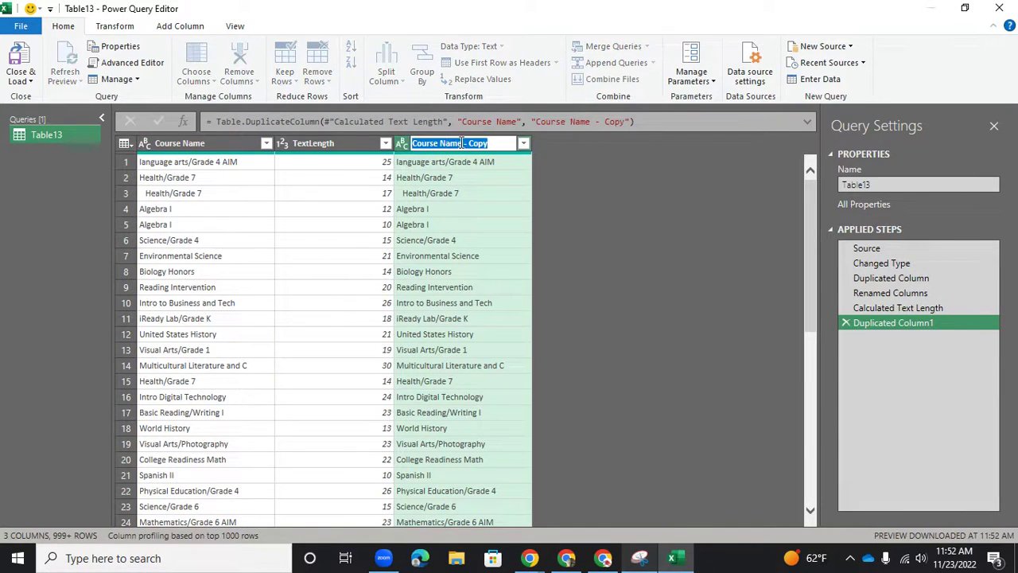
text(Tri)
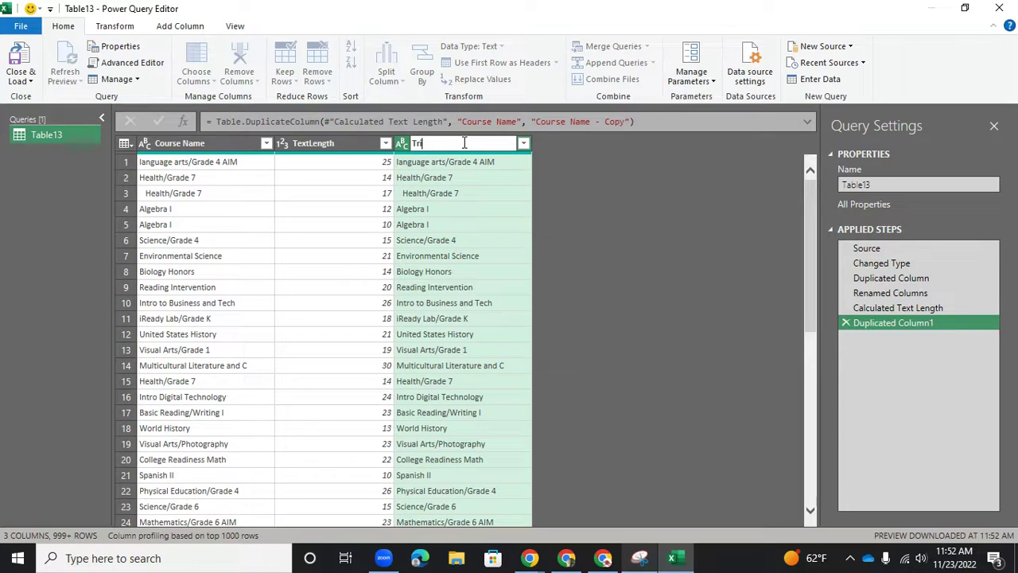
text(mmedText)
click(604, 190)
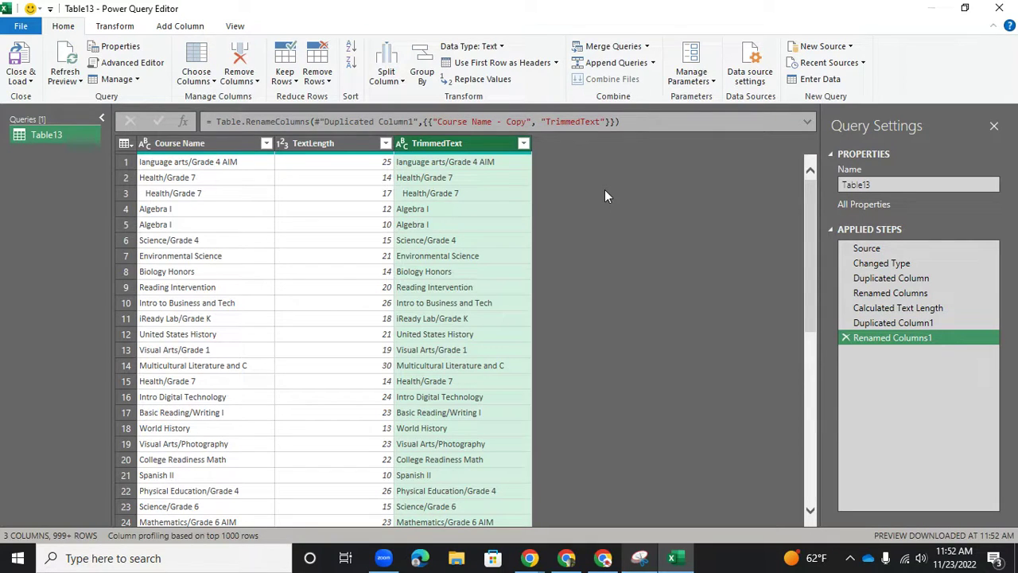
Apply the Trim transformation to the TrimmedText column.
right_click(440, 149)
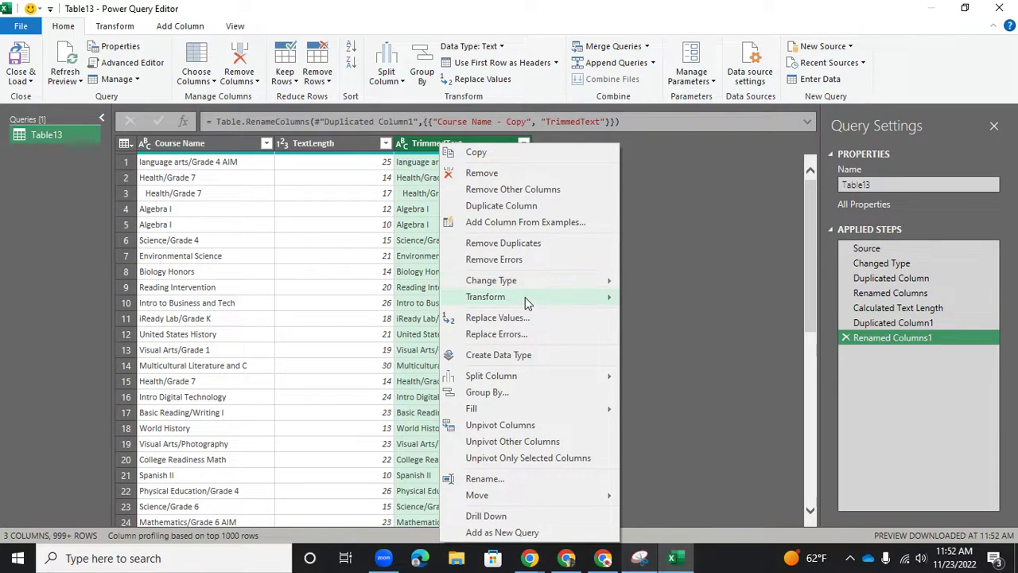
mouse_move(525, 297)
click(655, 347)
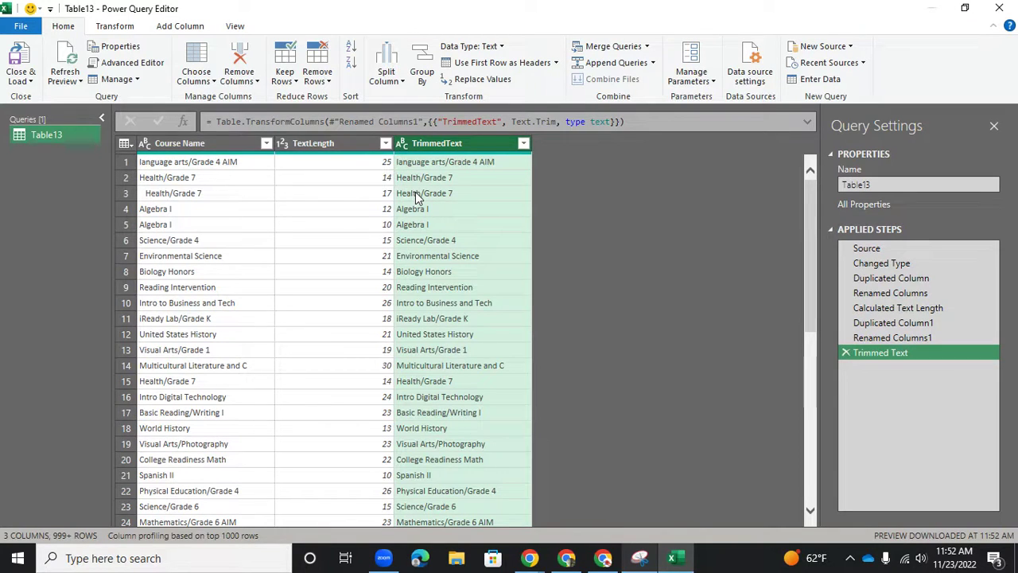
Duplicate the TrimmedText column, transform the copy into text lengths, and compare it with the original columns.
right_click(458, 144)
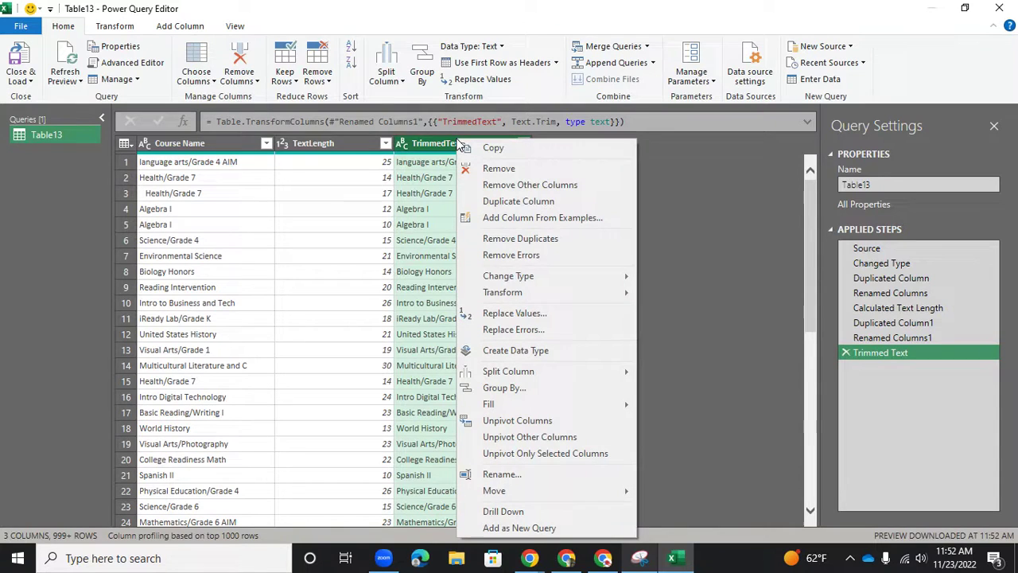
click(506, 205)
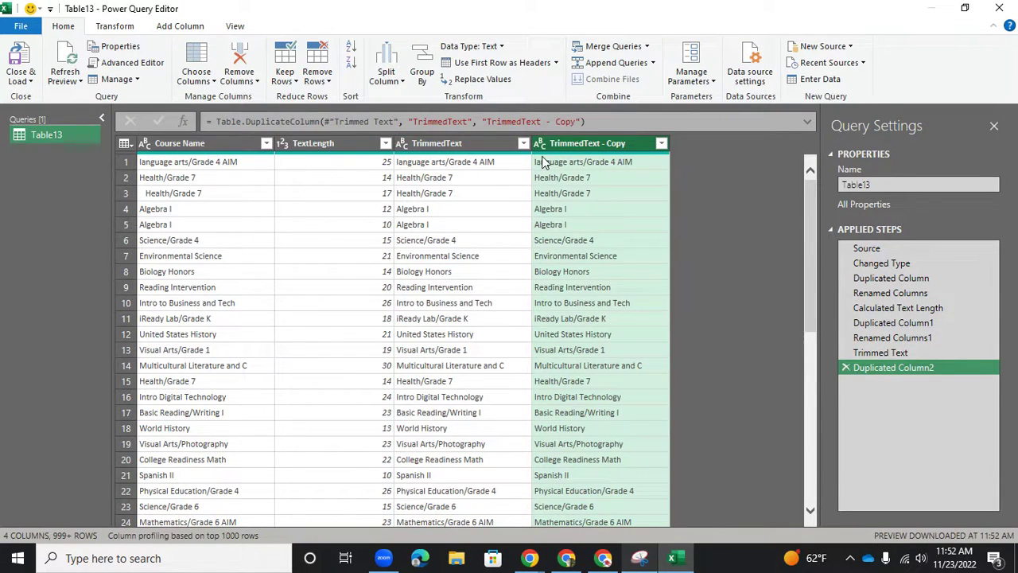
right_click(586, 147)
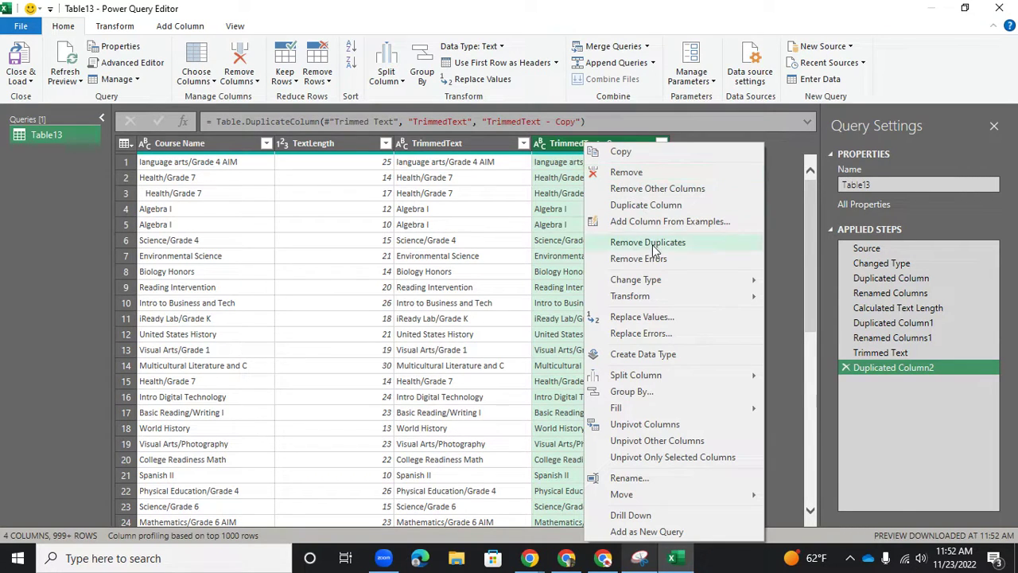
mouse_move(662, 297)
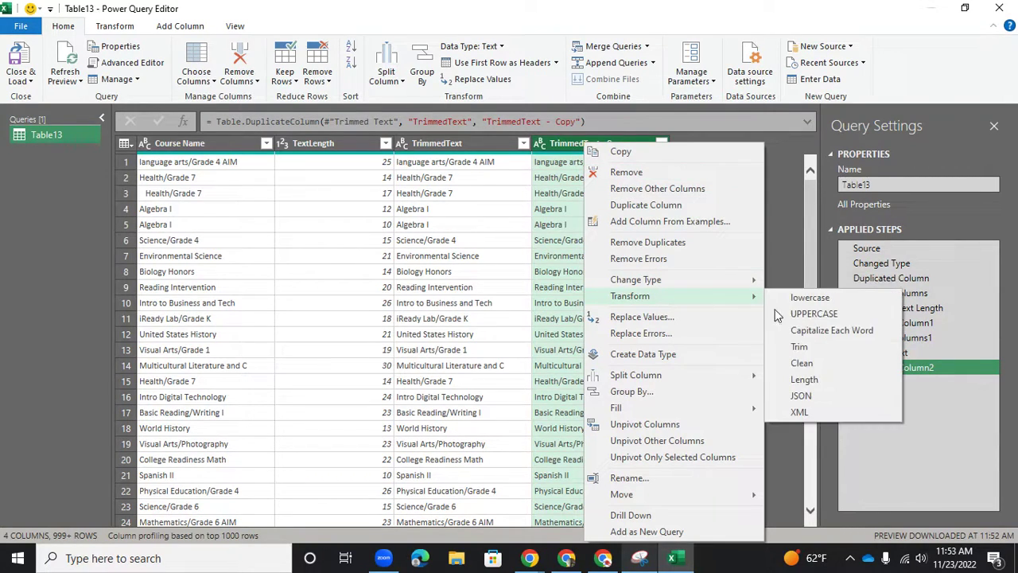
click(806, 380)
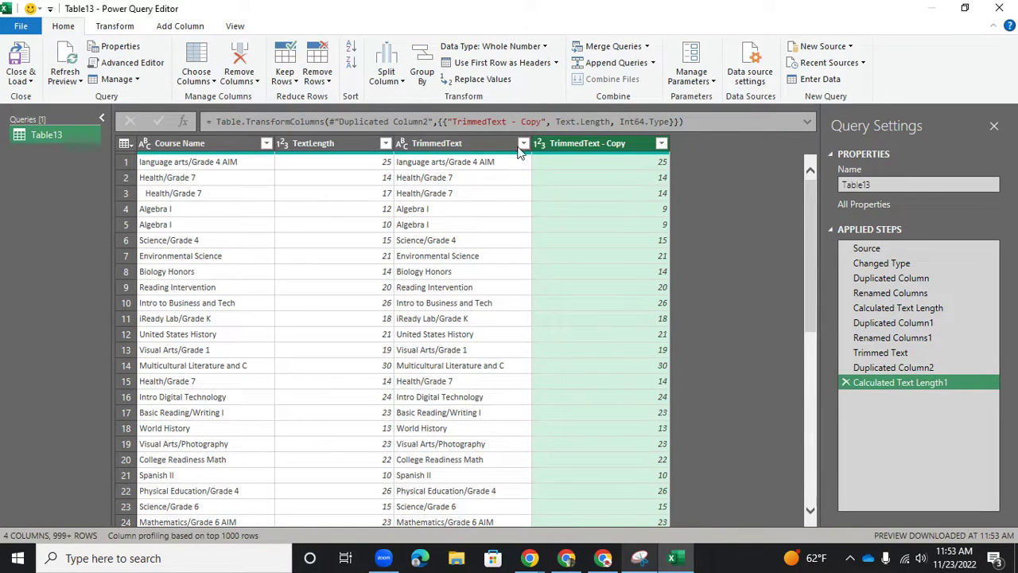
click(481, 146)
click(228, 144)
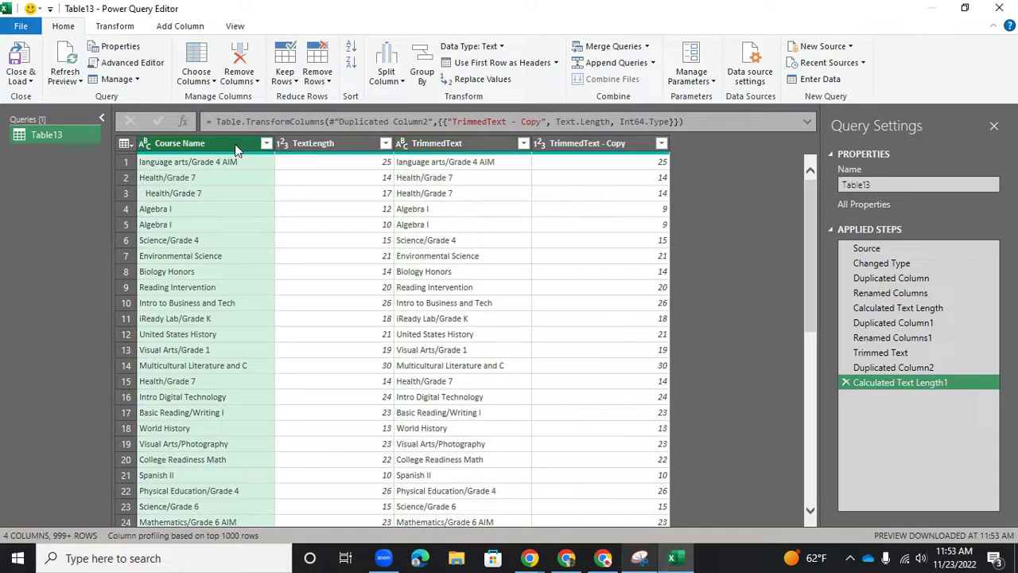
click(561, 144)
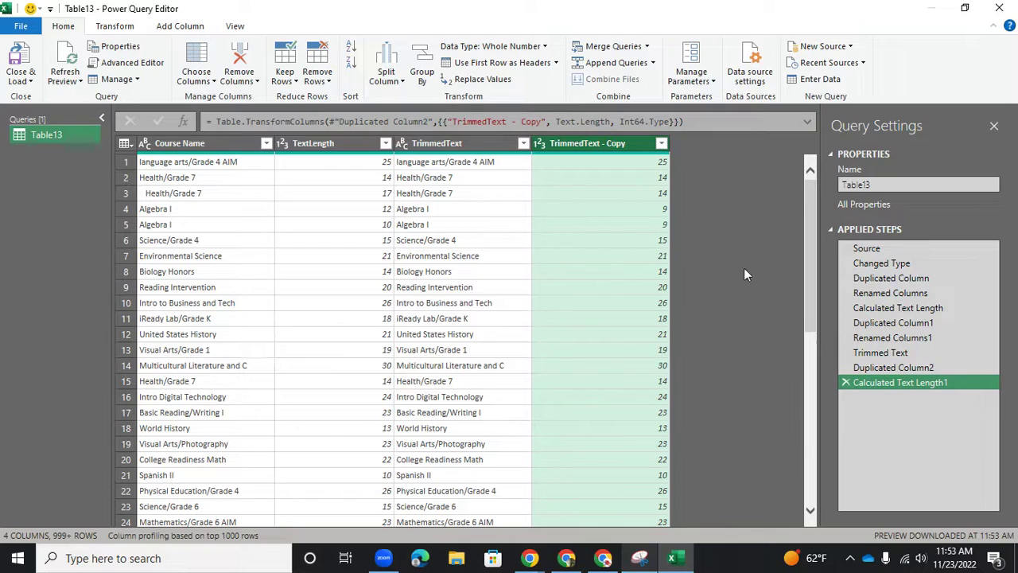
Delete the latest applied steps one by one, back to the first Renamed Columns step.
click(845, 383)
click(845, 363)
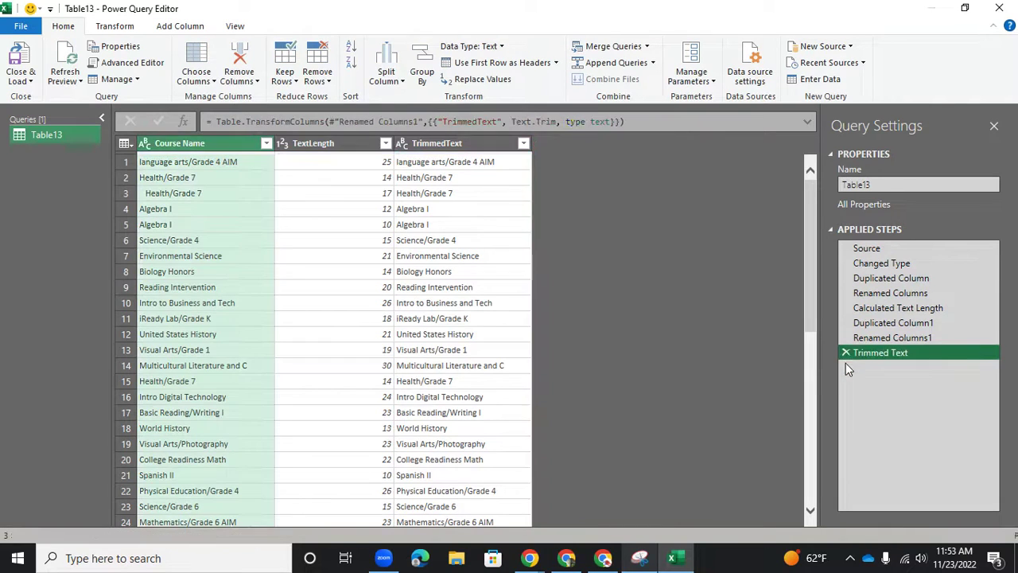
click(844, 349)
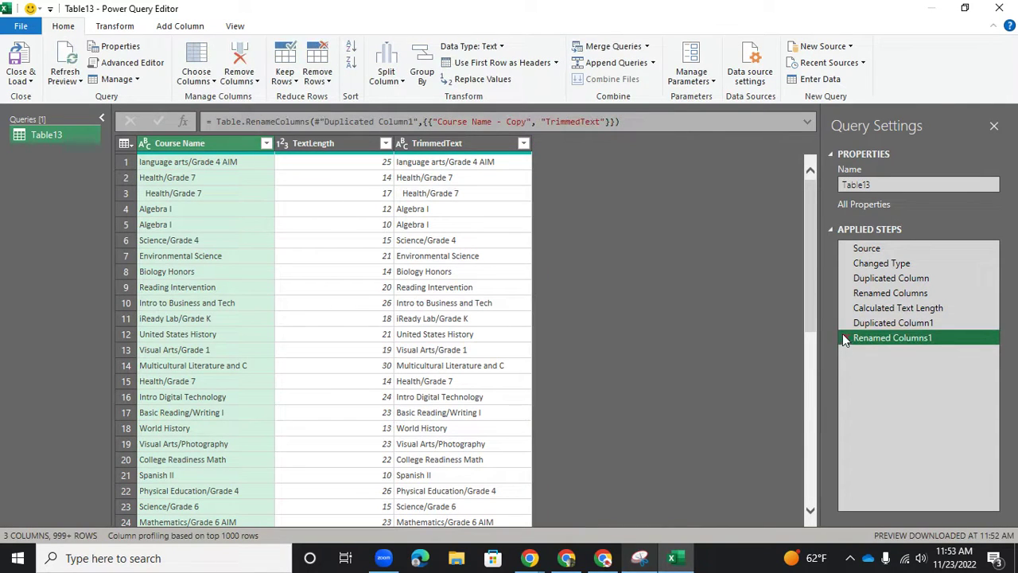
click(844, 337)
click(845, 322)
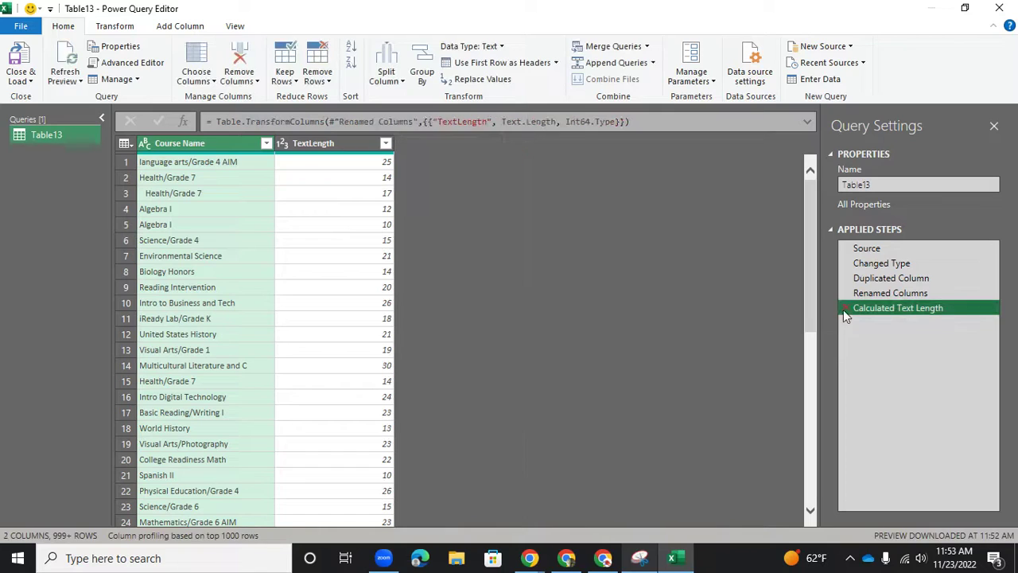
click(846, 307)
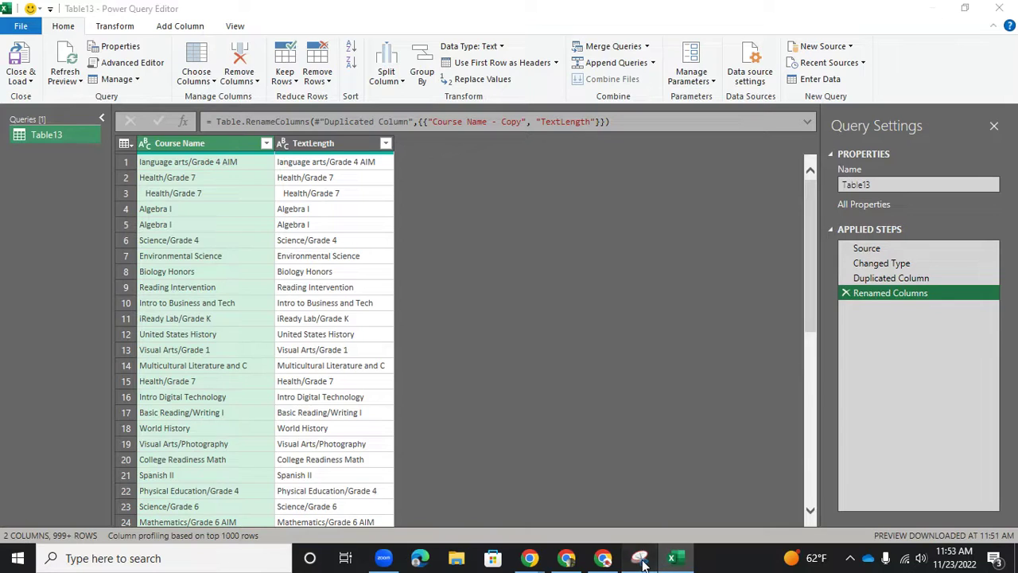
Check the task list in Snipping Tool, try the UPPERCASE transformation on the TextLength column, and delete the resulting applied step.
click(639, 558)
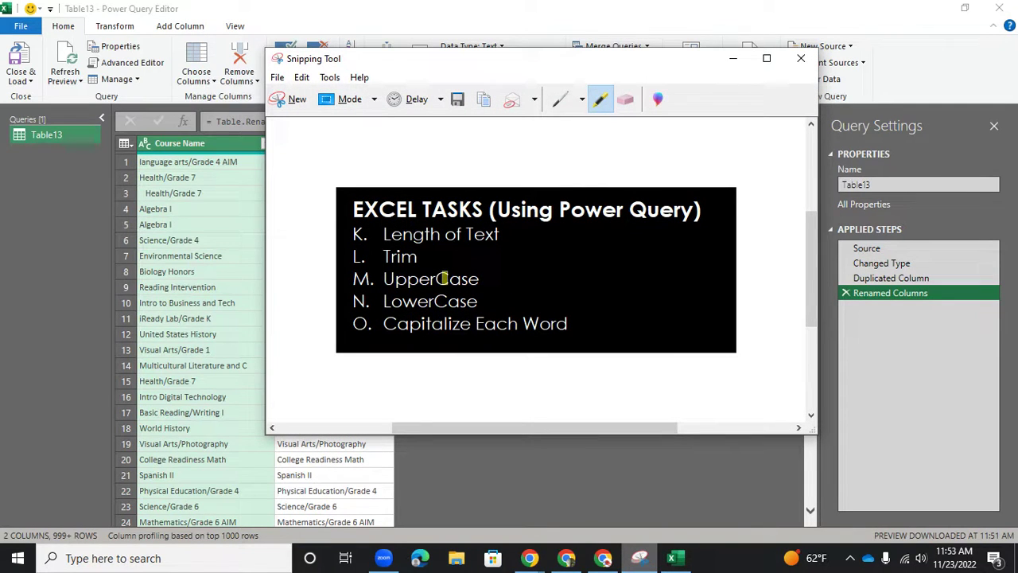
click(734, 62)
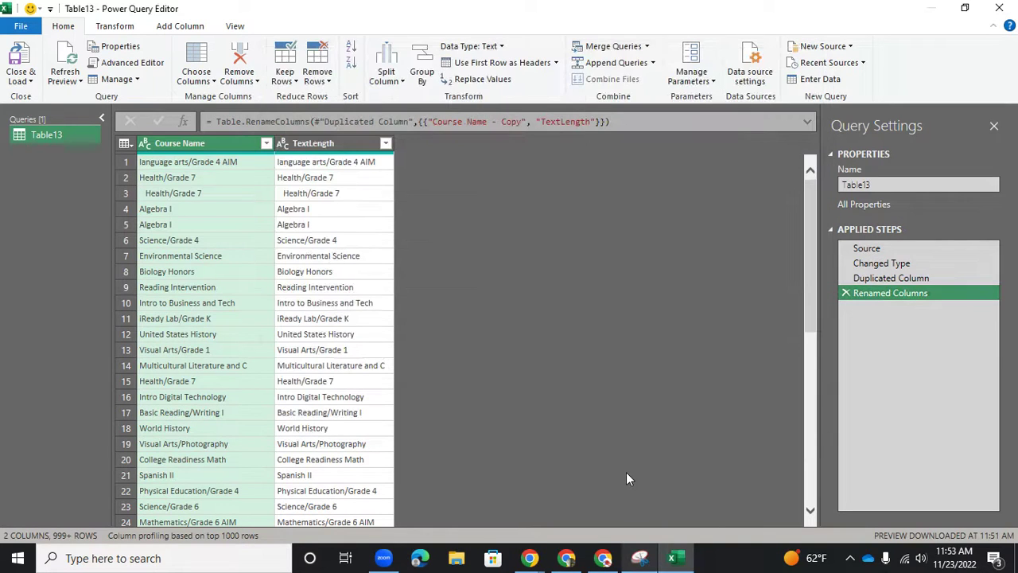
click(351, 142)
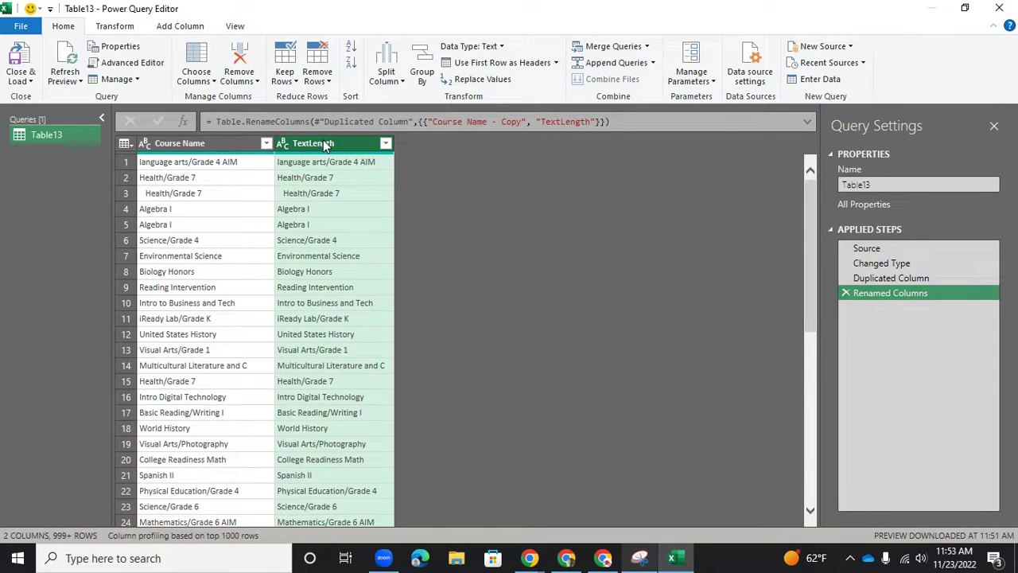
right_click(325, 145)
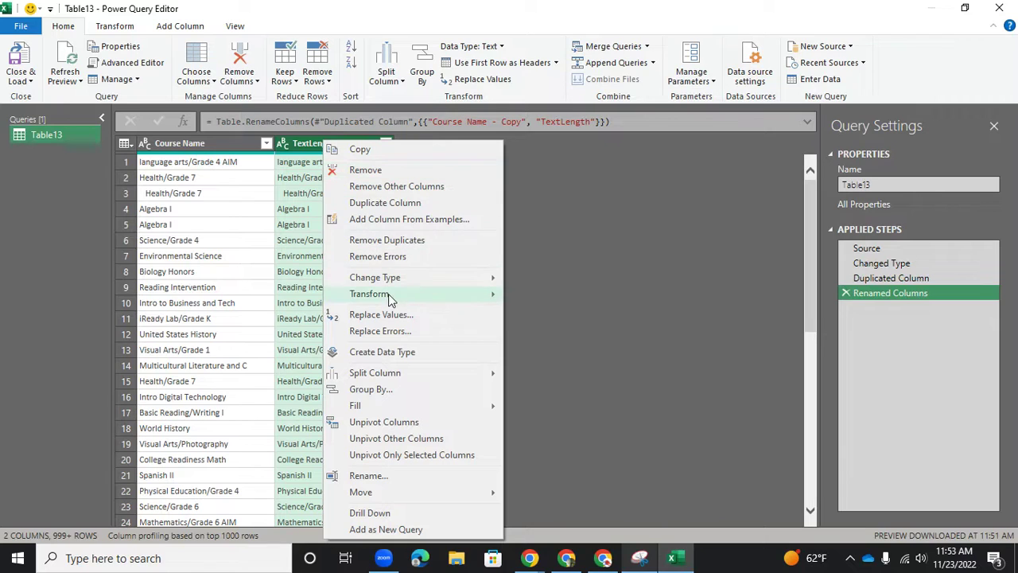
mouse_move(455, 295)
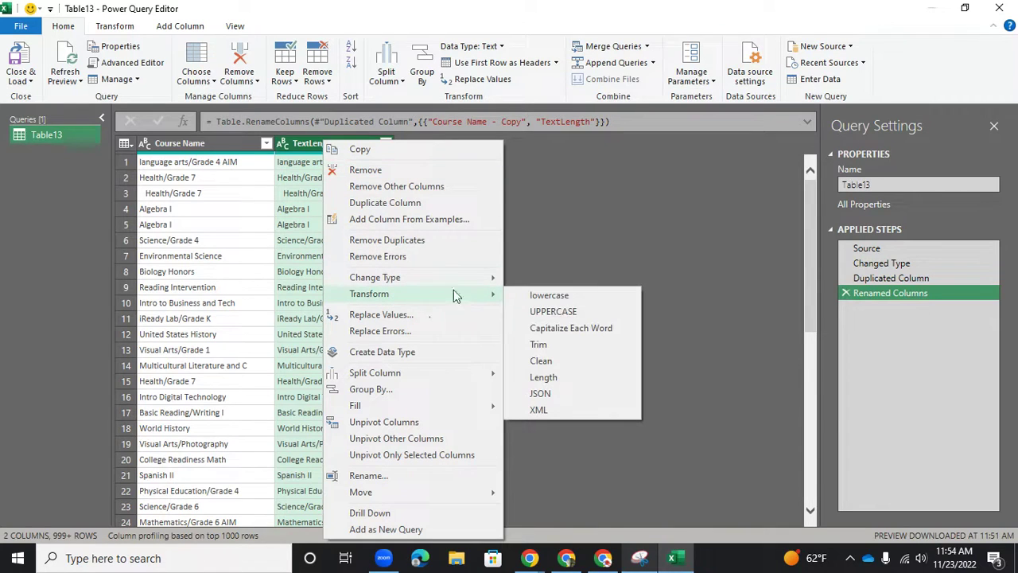
click(554, 310)
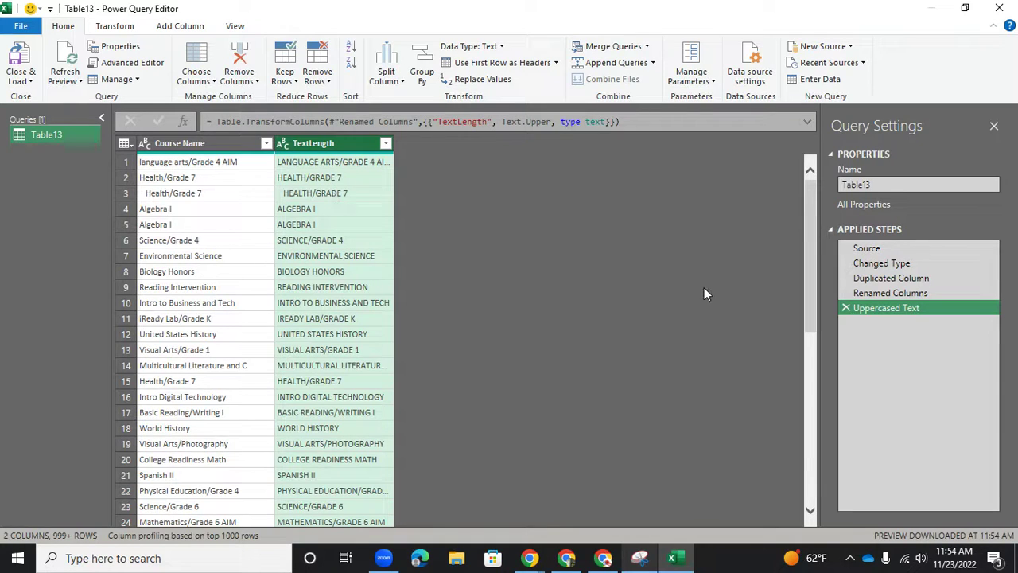
click(846, 309)
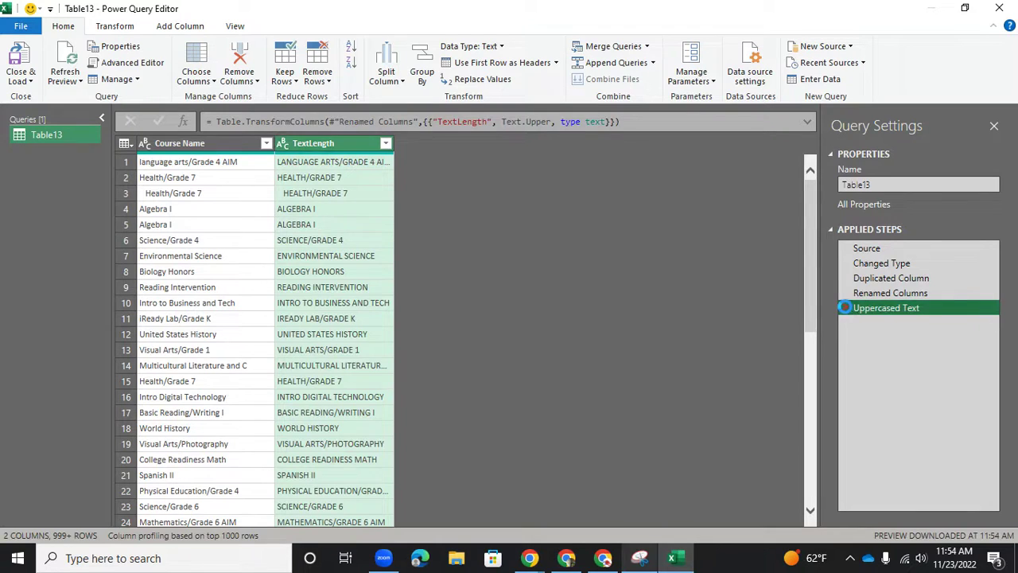
Try the lowercase transformation on the TextLength column and delete the resulting applied step.
right_click(333, 142)
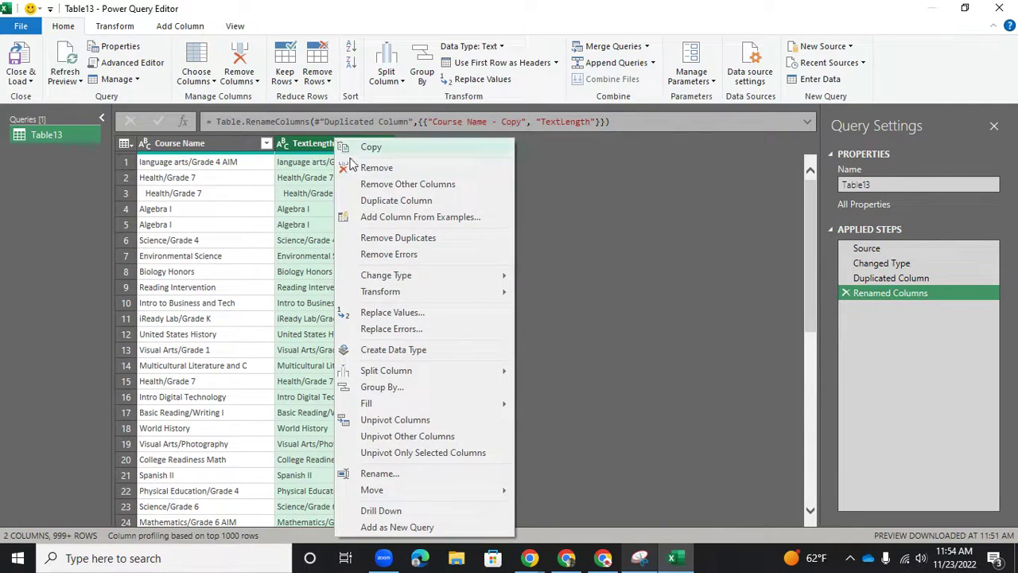
mouse_move(407, 296)
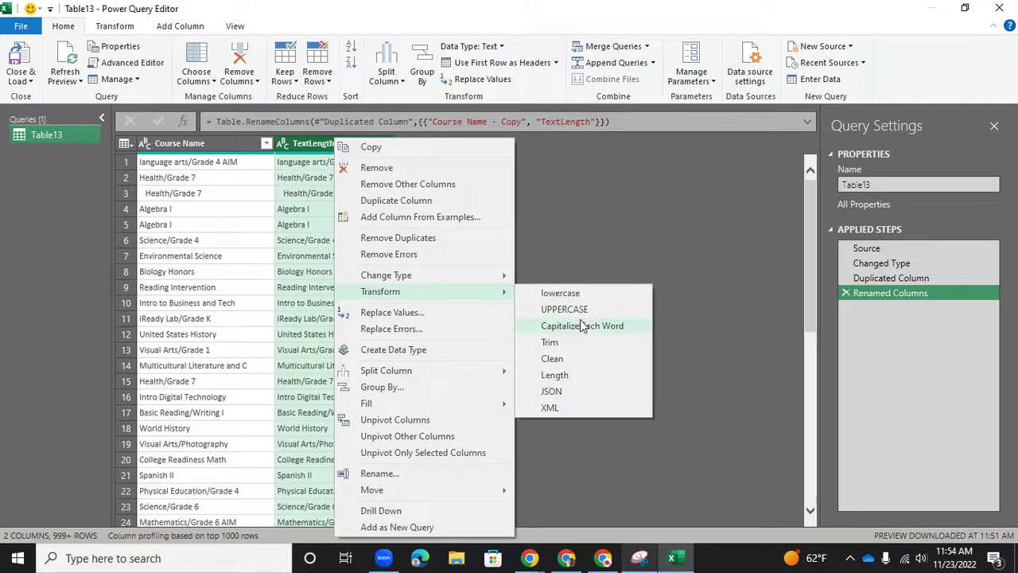
click(600, 295)
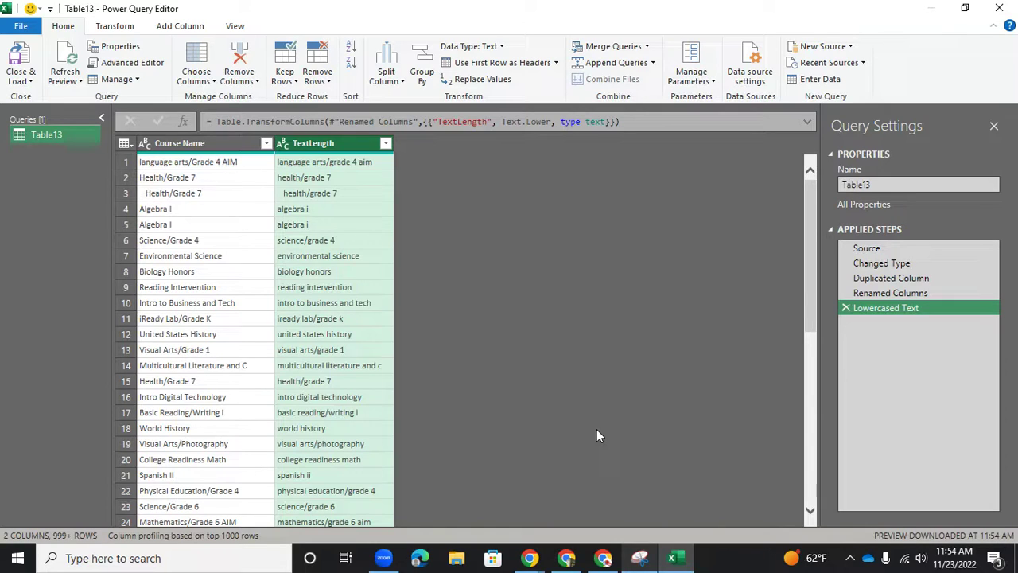
click(848, 309)
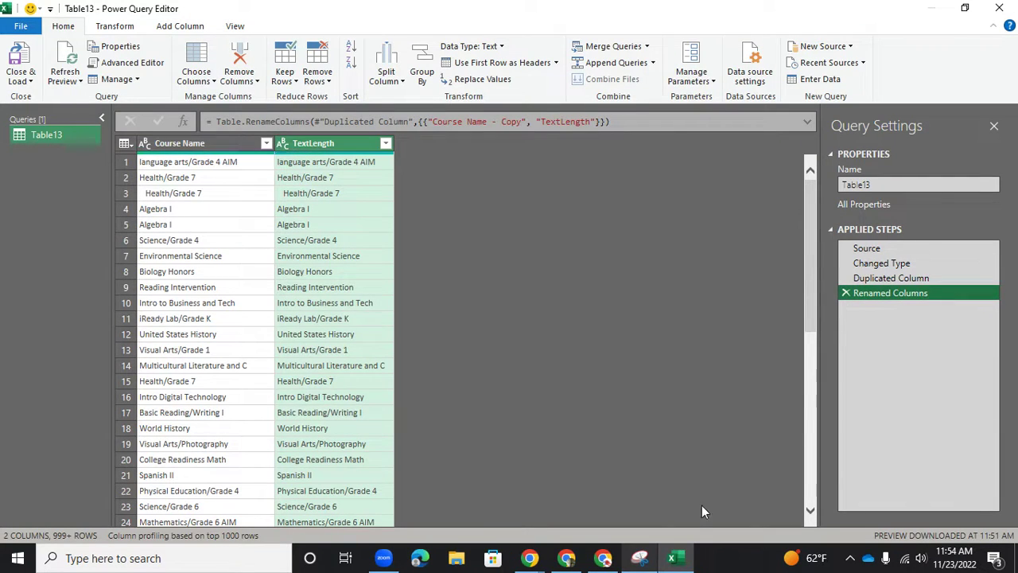
Glance at the Snipping Tool task list and apply Capitalize Each Word to the TextLength column.
click(640, 558)
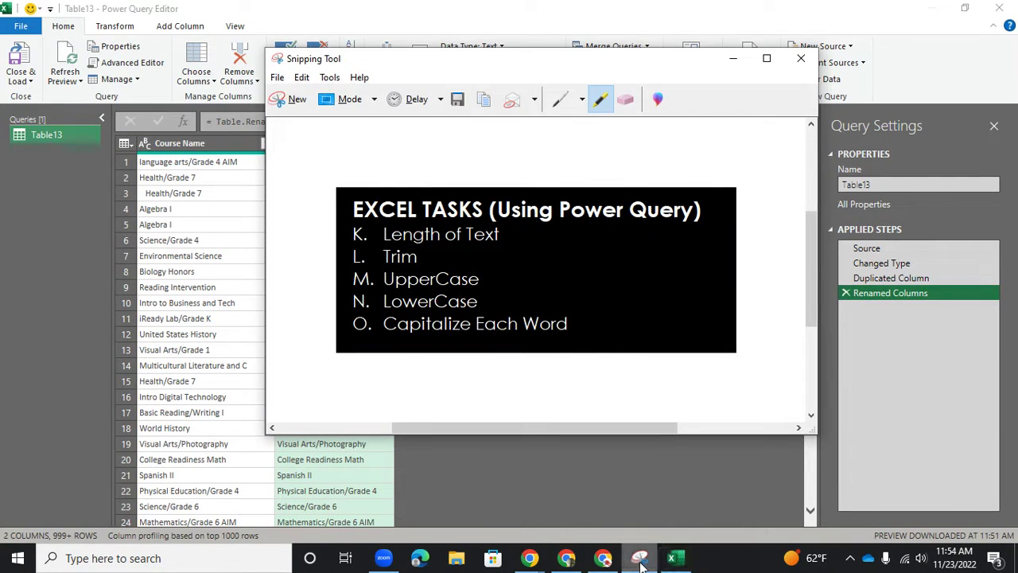
click(640, 559)
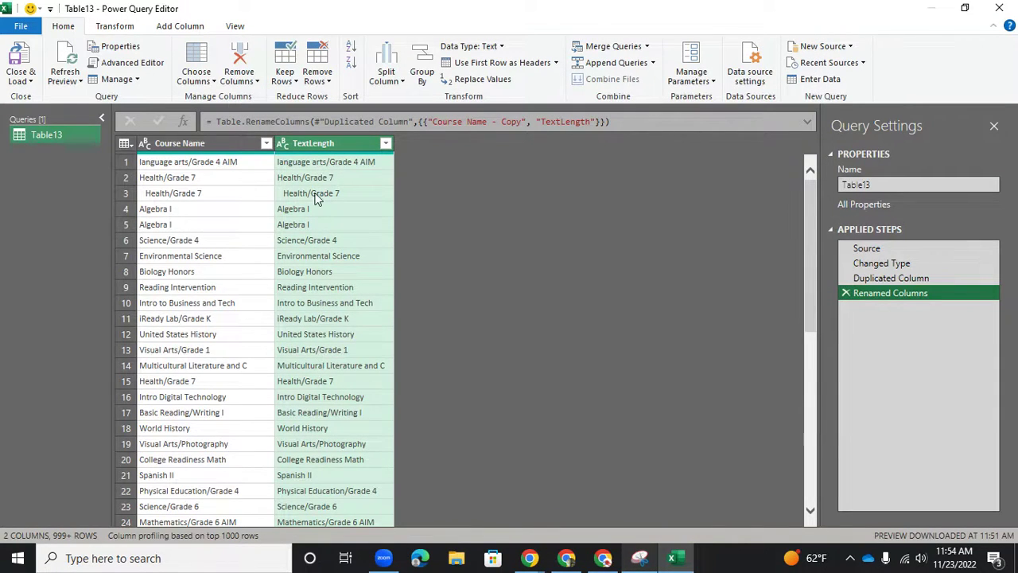
click(296, 164)
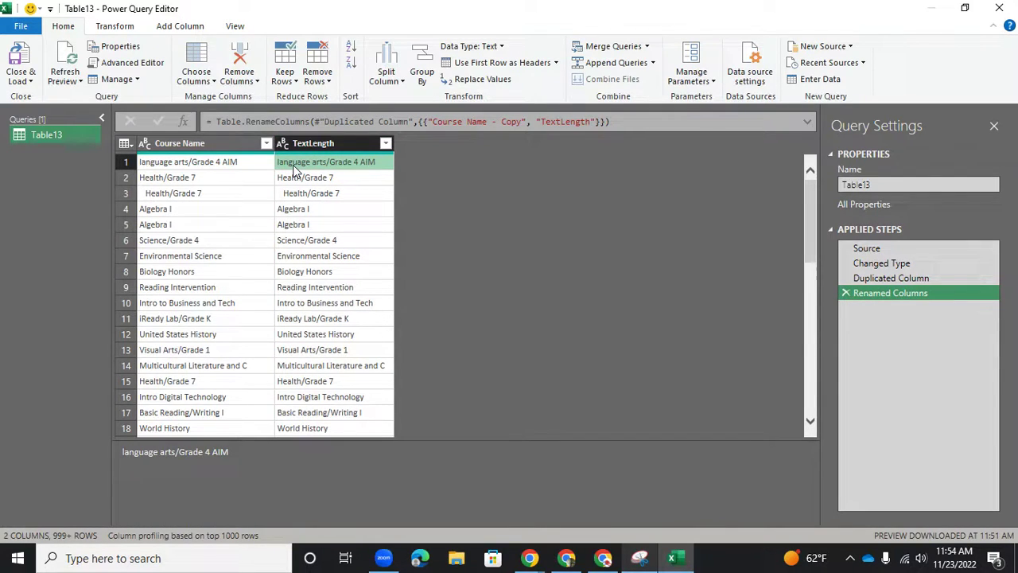
right_click(326, 148)
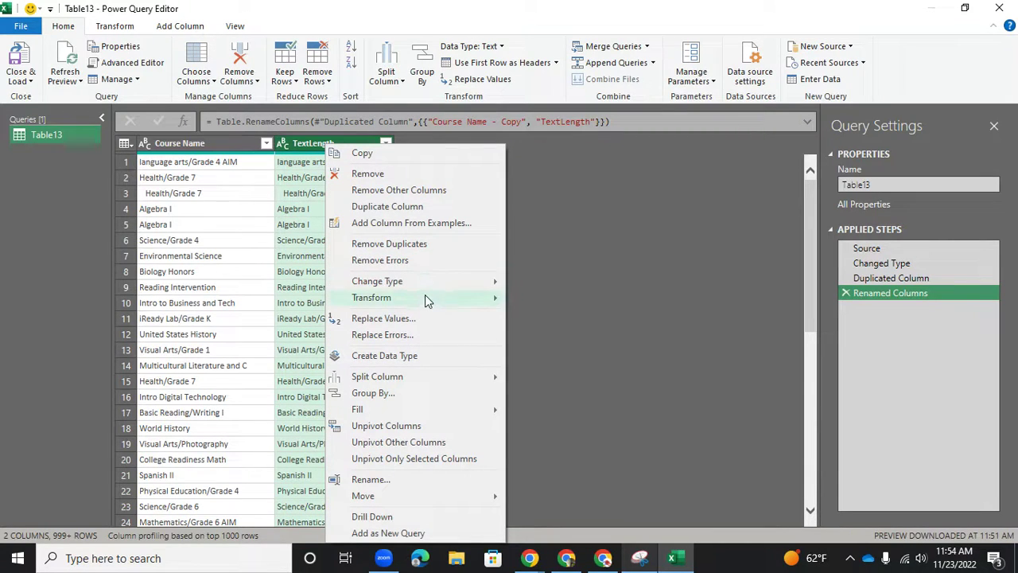
mouse_move(425, 297)
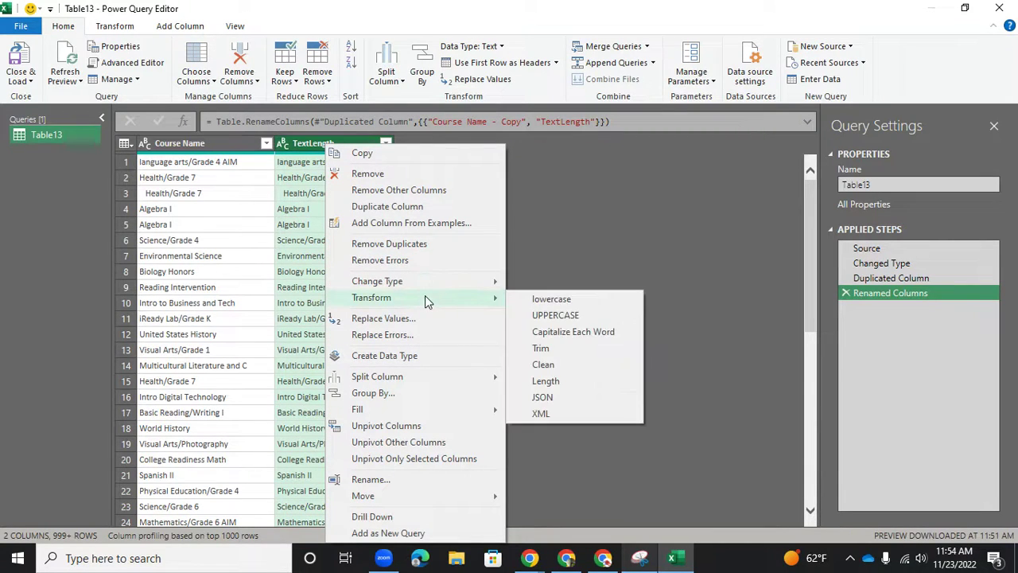
click(587, 334)
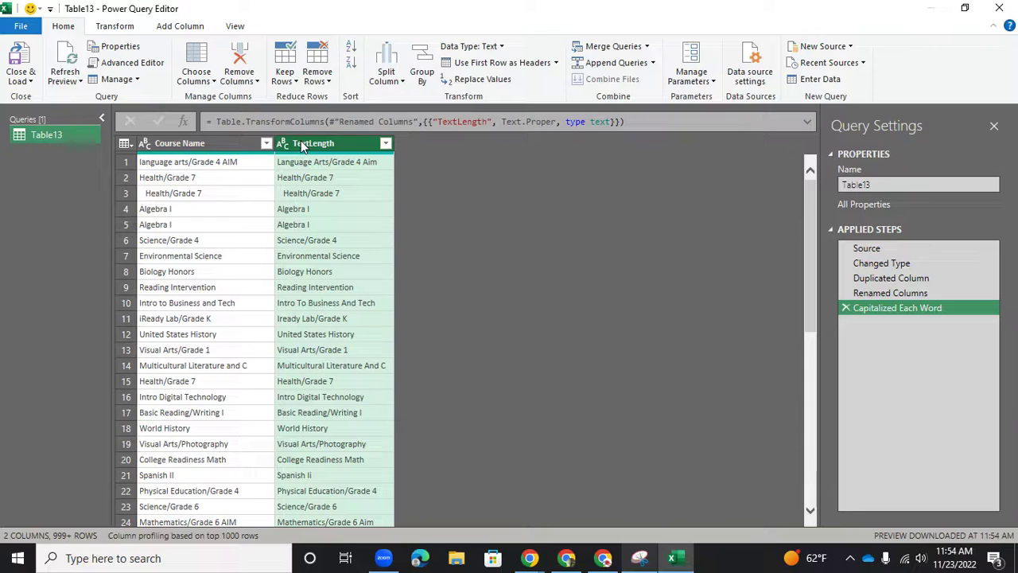
Trim the leading and trailing spaces from the text in the TextLength column.
right_click(302, 145)
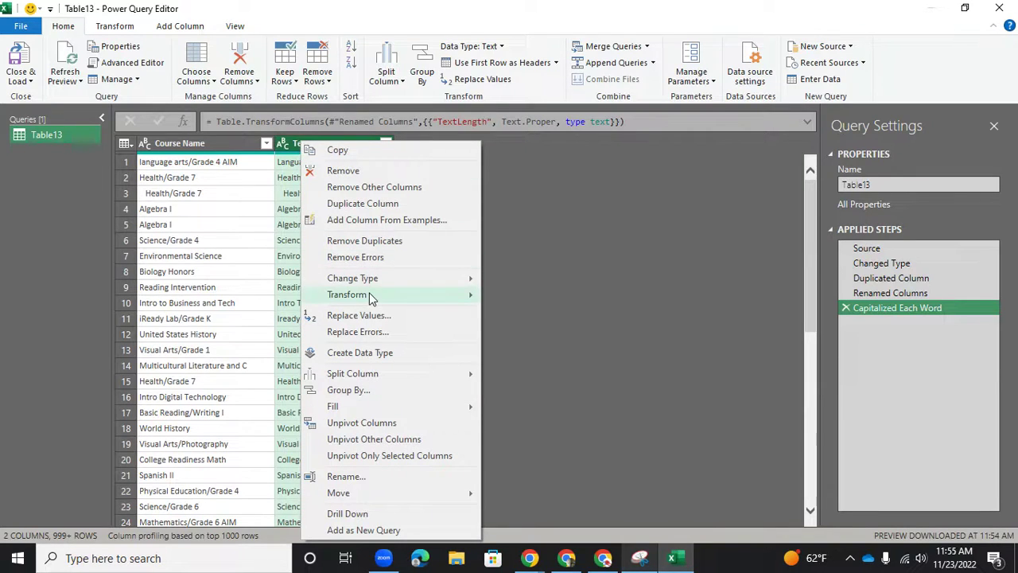
mouse_move(369, 295)
click(517, 345)
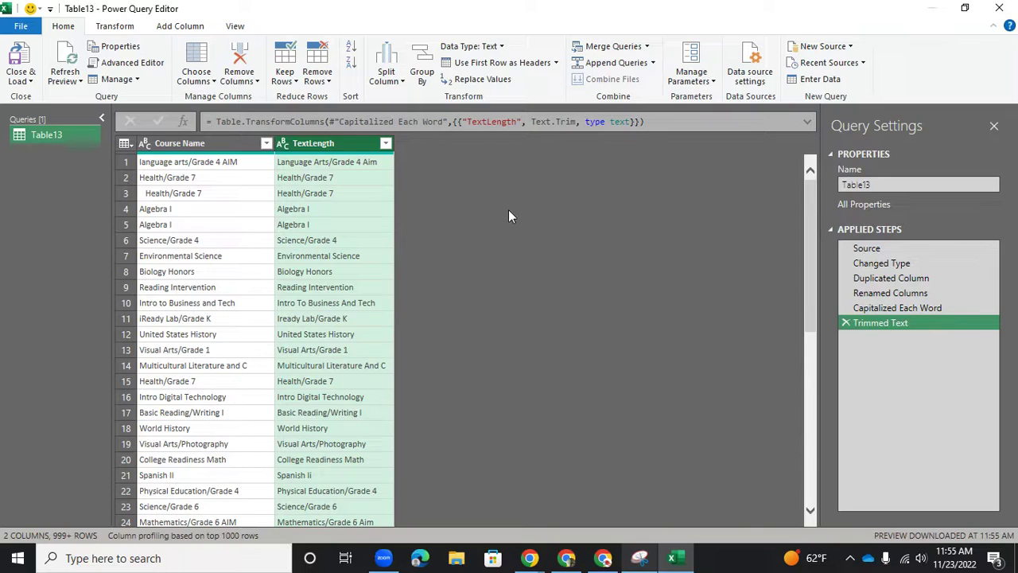
Close the query editor and load the query results as a table in a new worksheet.
click(19, 83)
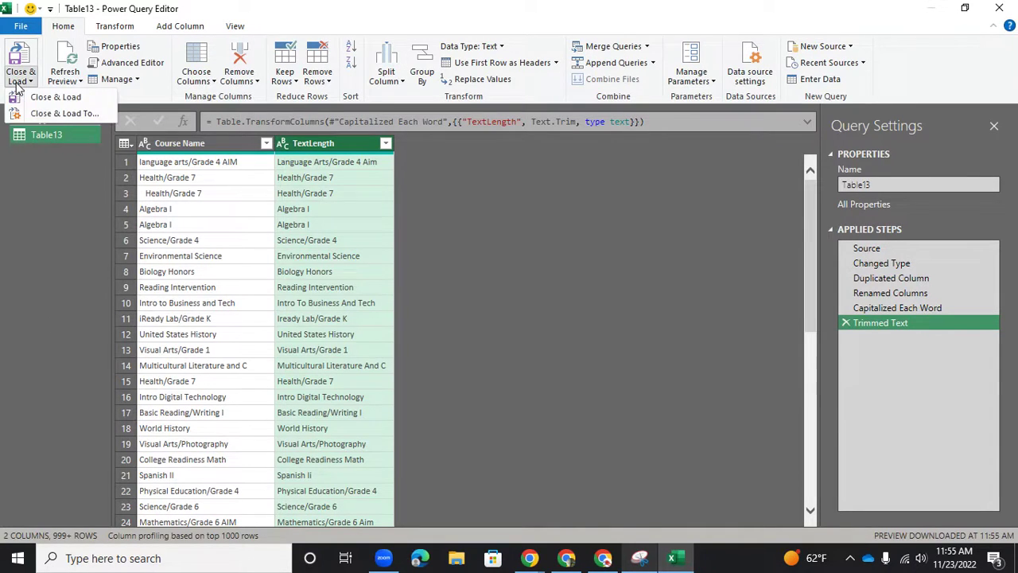
click(77, 113)
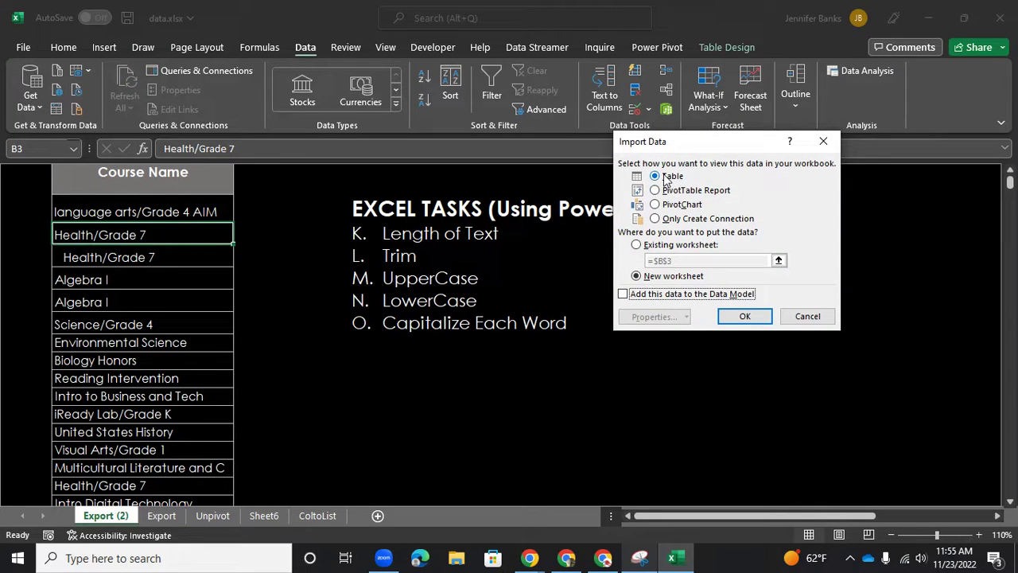
click(756, 314)
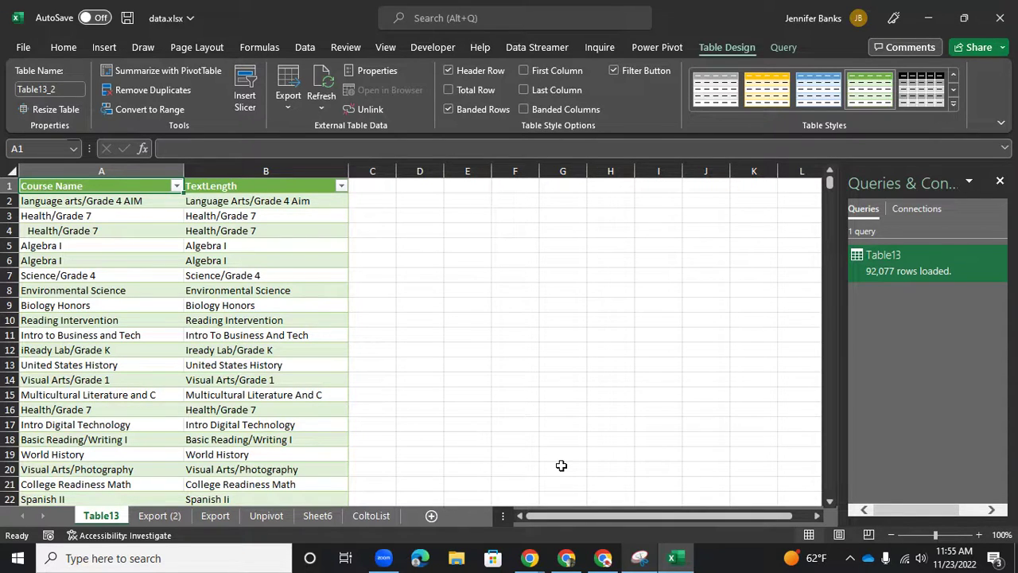
click(566, 557)
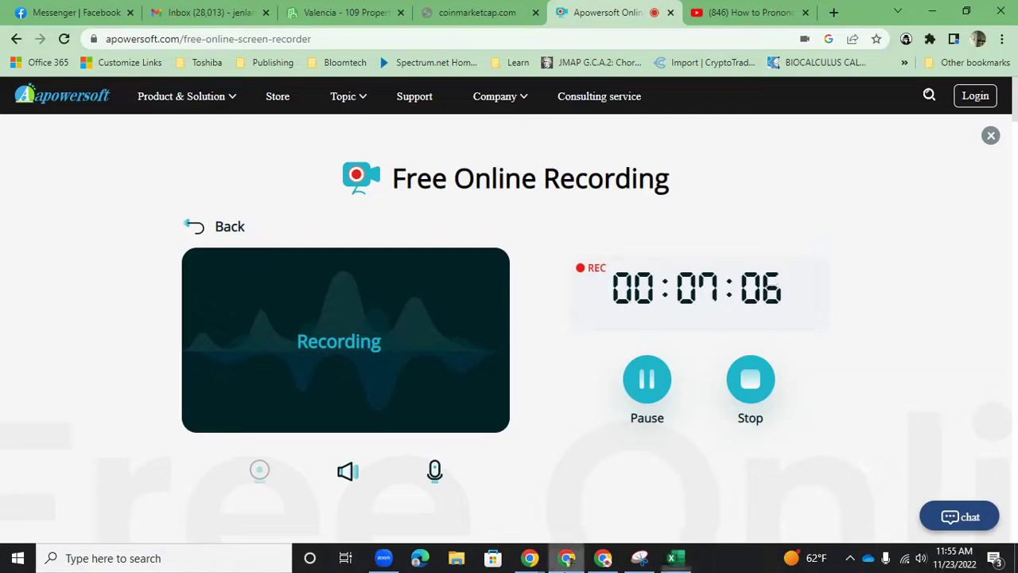